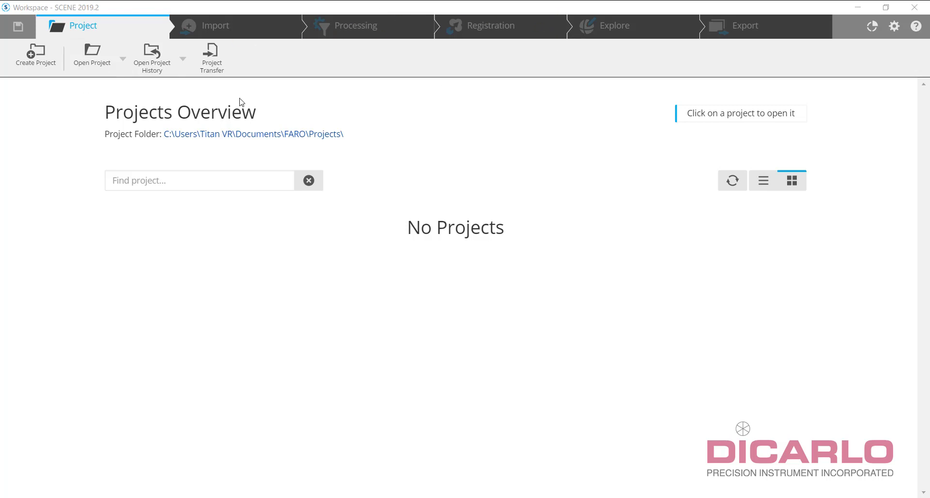
- Leave the Projects Overview and open SCENE's Settings to the General page
click(895, 27)
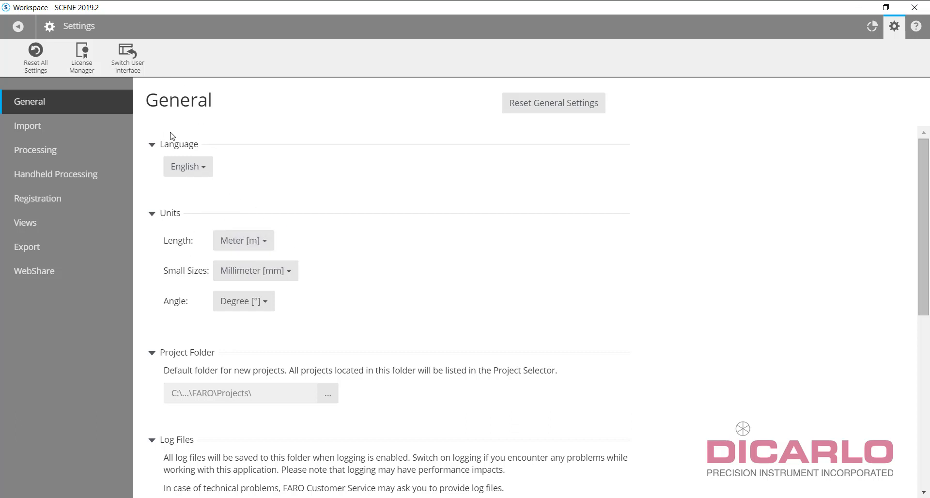
- Keep Meter [m] for length and Millimeter [mm] for small sizes, then browse for the Project Folder
click(258, 243)
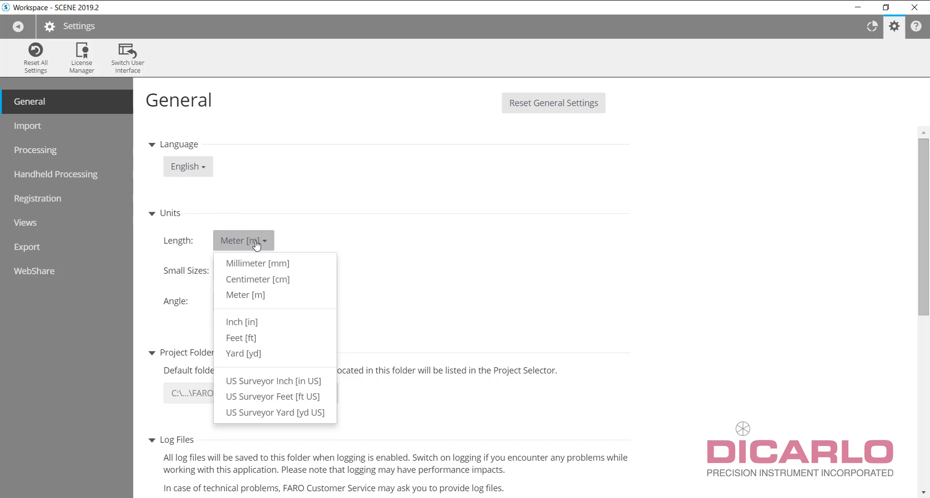
click(257, 242)
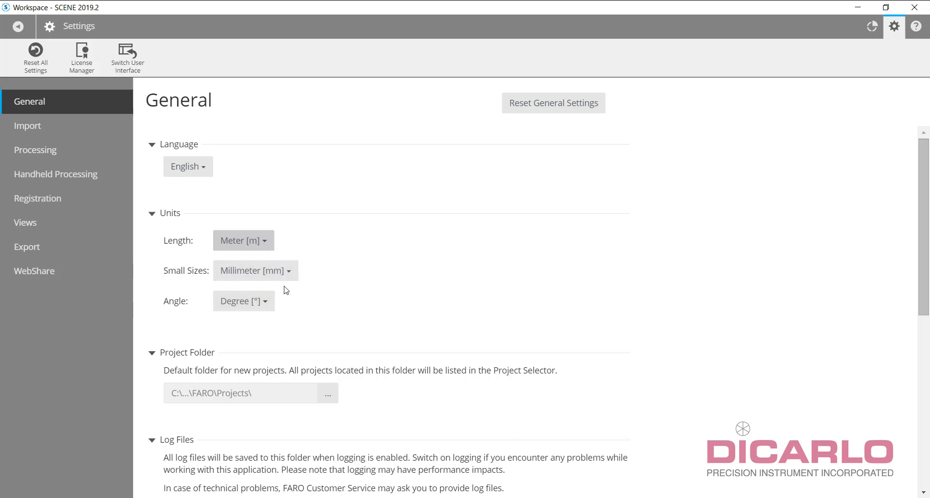
click(268, 272)
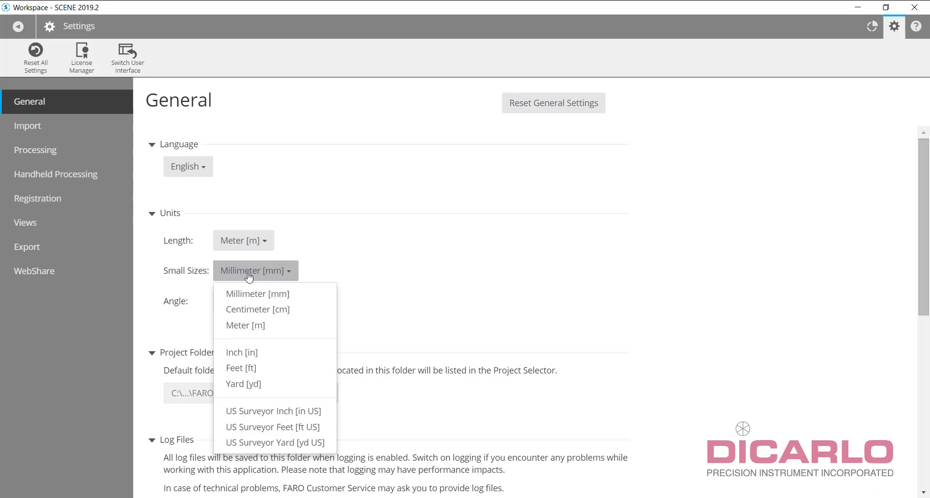
click(274, 272)
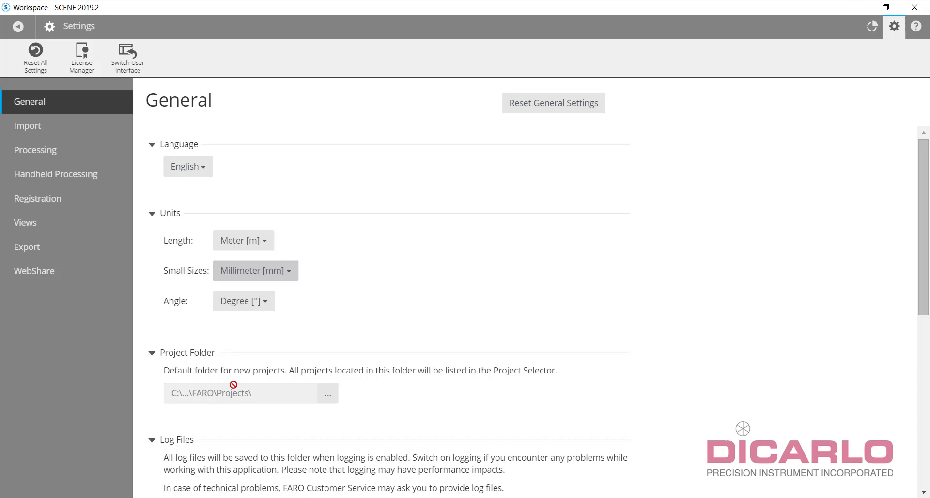
click(329, 400)
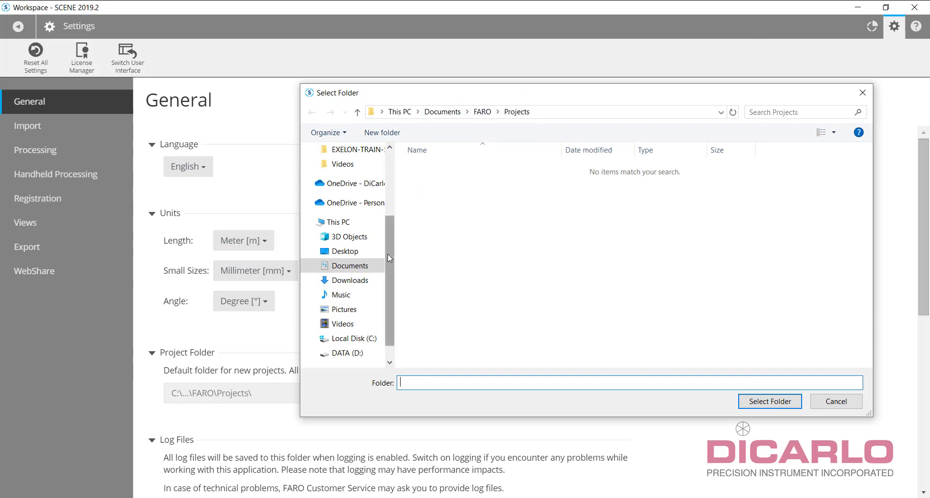
- Choose the FARO folder on Local Disk (C:) as the default project folder
drag(393, 251, 393, 264)
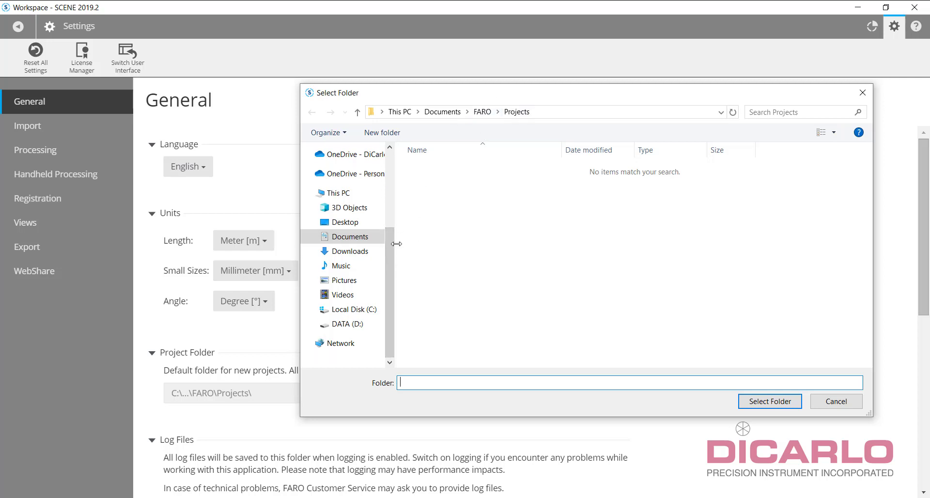
click(350, 310)
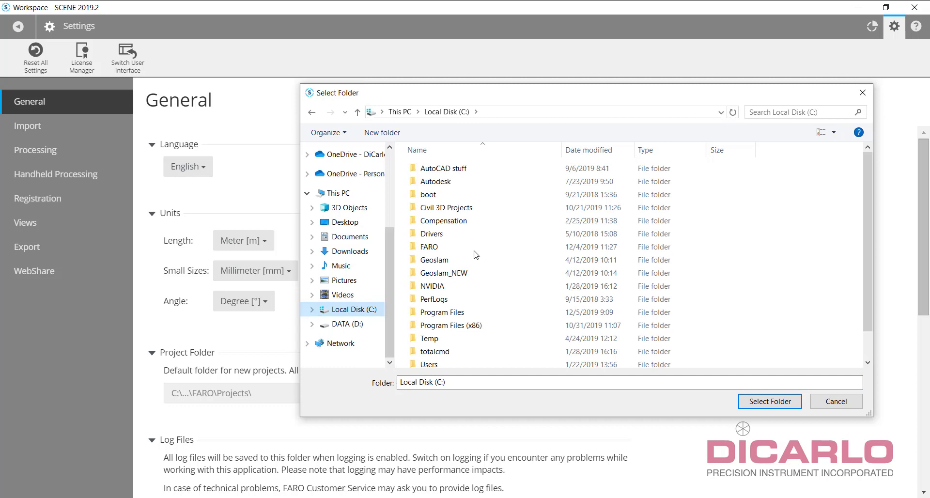
click(431, 247)
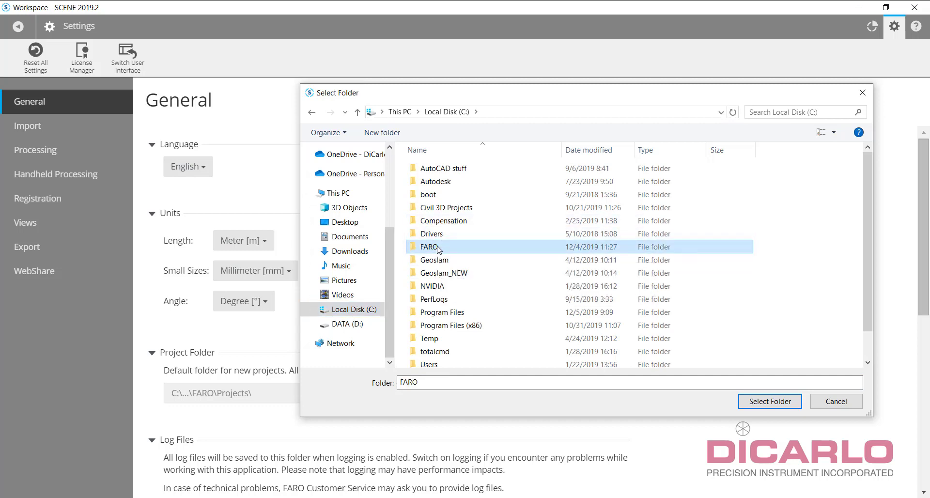
double_click(439, 248)
click(765, 402)
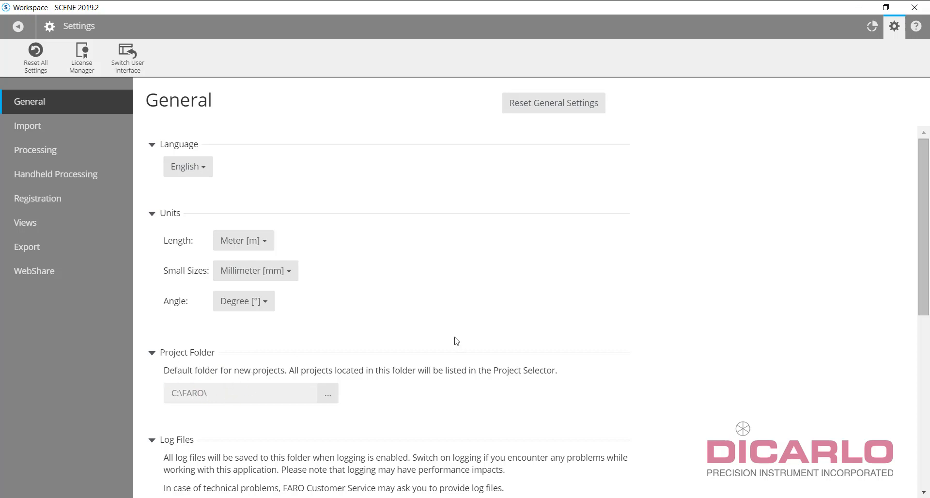
- Turn on Show Scanning Category in the General settings
scroll(456, 341, down, 5)
scroll(456, 340, down, 3)
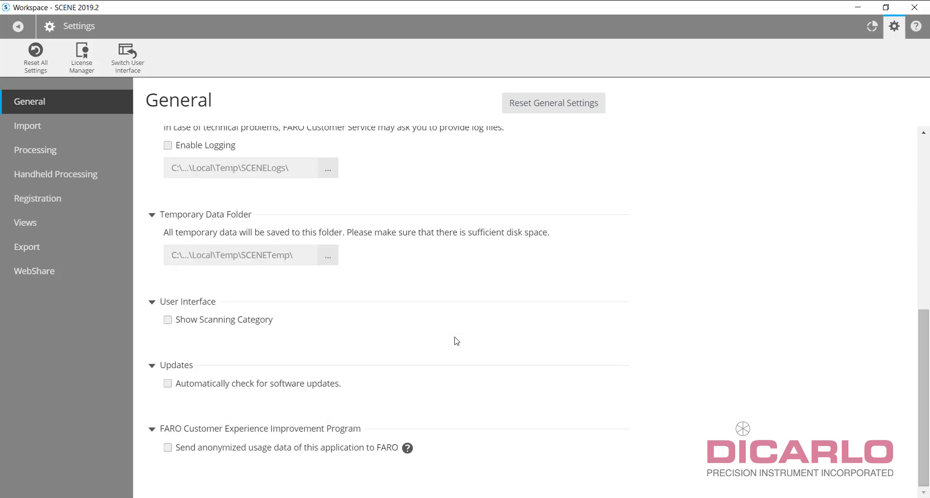
click(168, 322)
- Check the Projects Overview, then enable Automatically check for software updates
click(18, 27)
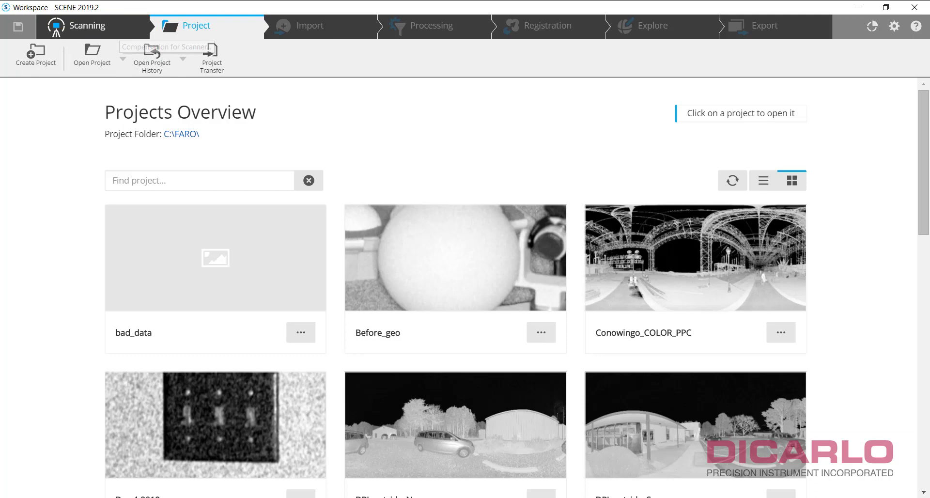
click(894, 27)
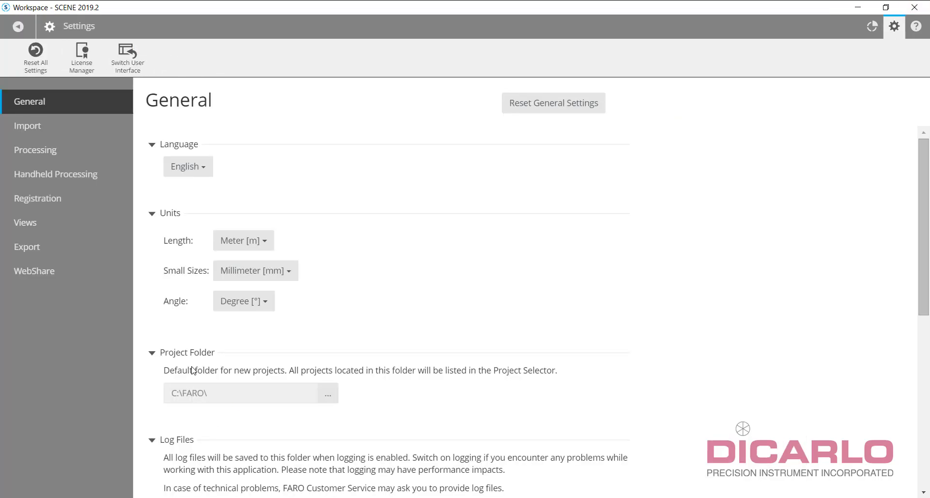
scroll(194, 371, down, 5)
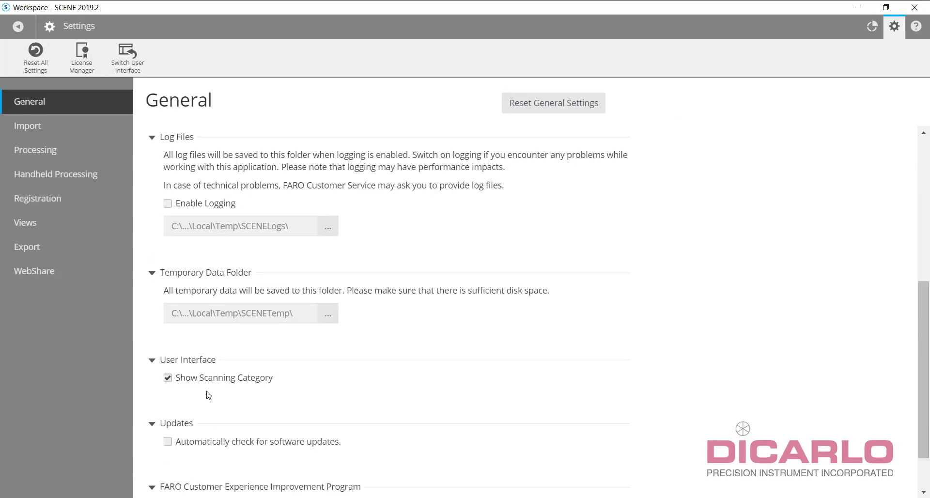
scroll(208, 395, down, 1)
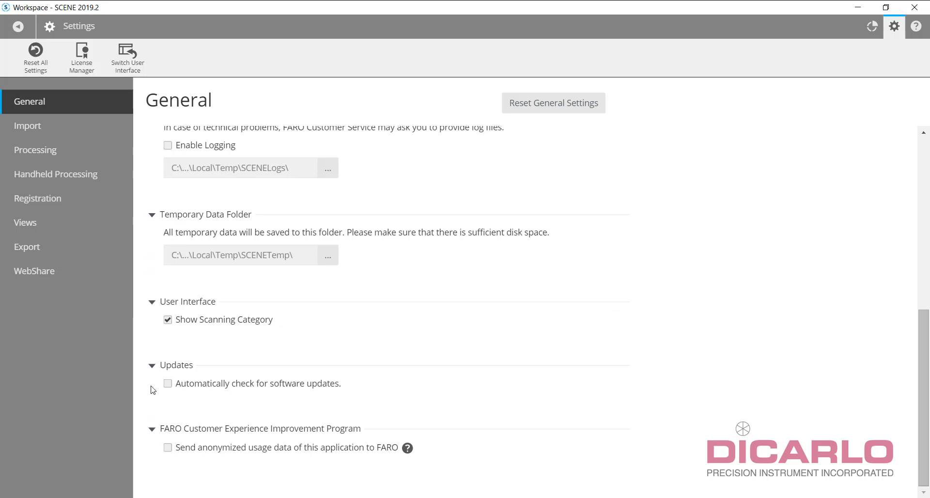
click(168, 384)
- Set the general length unit to US Surveyor Feet [ft US]
click(48, 125)
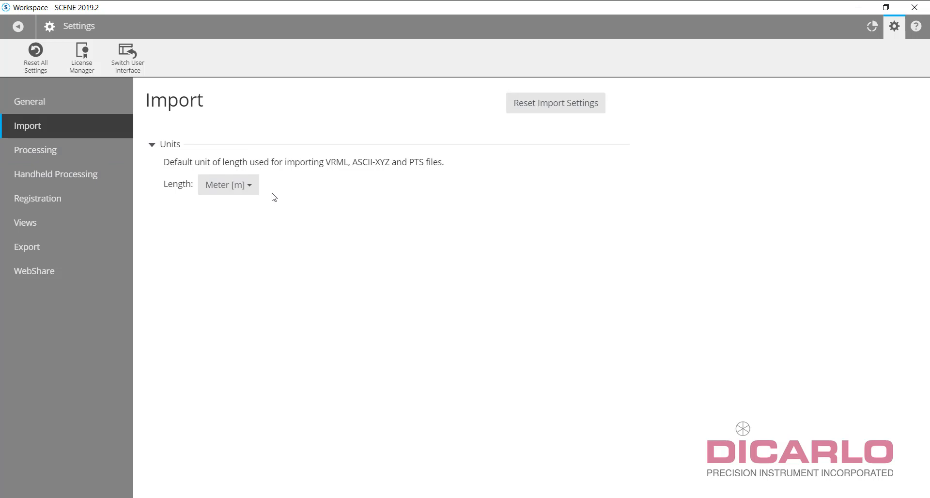
click(256, 188)
click(68, 106)
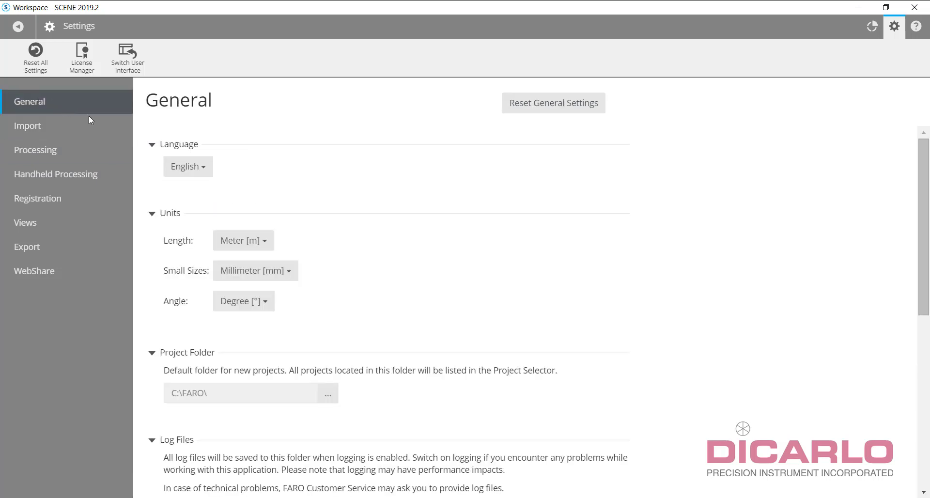
click(258, 245)
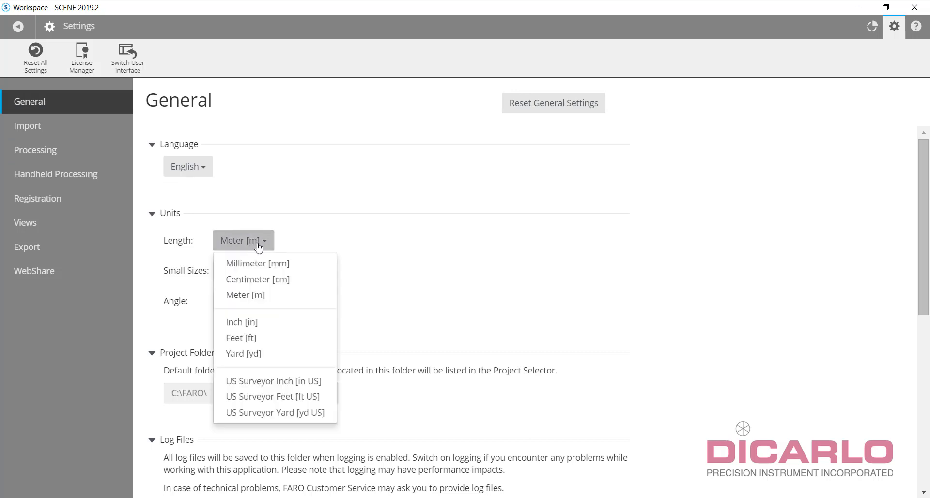
click(274, 396)
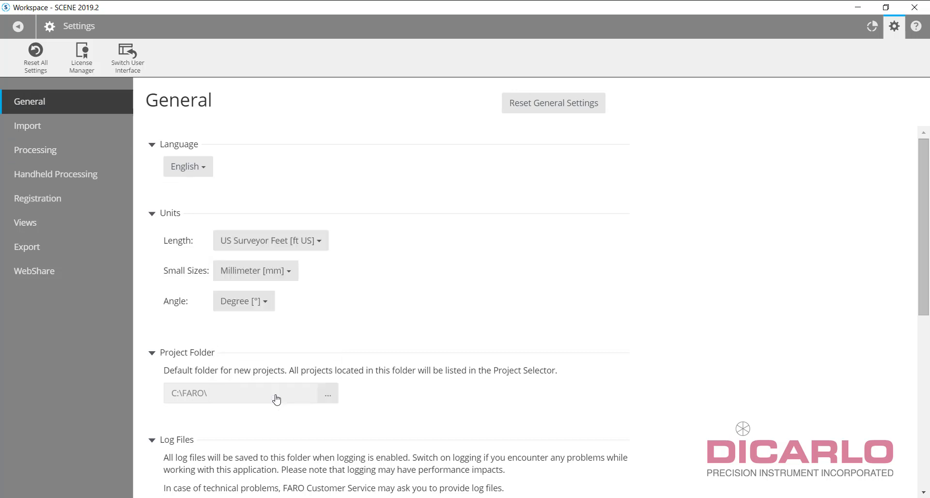
- Set the import and export length units to US Surveyor Feet [ft US] too
click(52, 123)
click(237, 190)
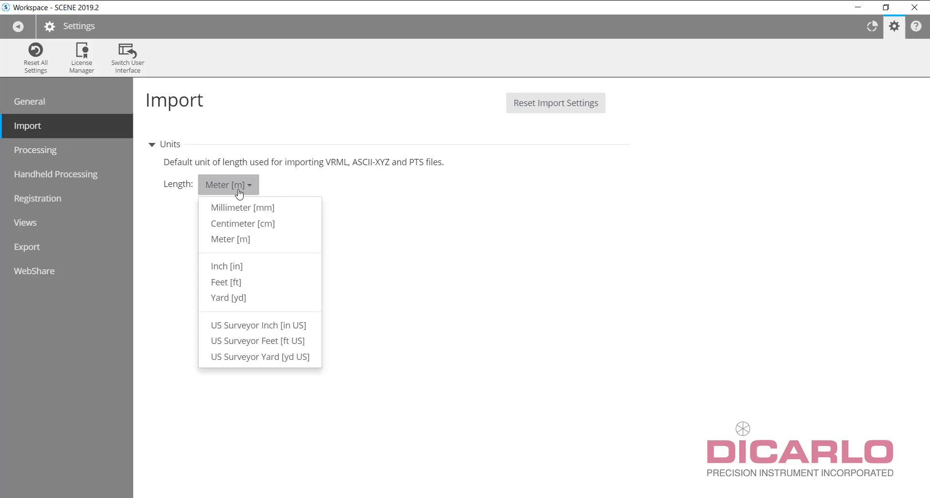
click(261, 342)
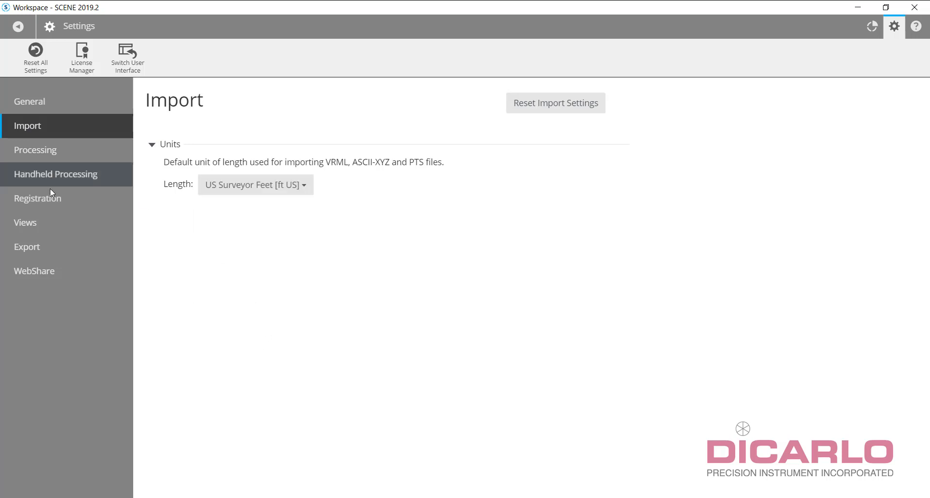
click(29, 248)
click(228, 185)
click(270, 342)
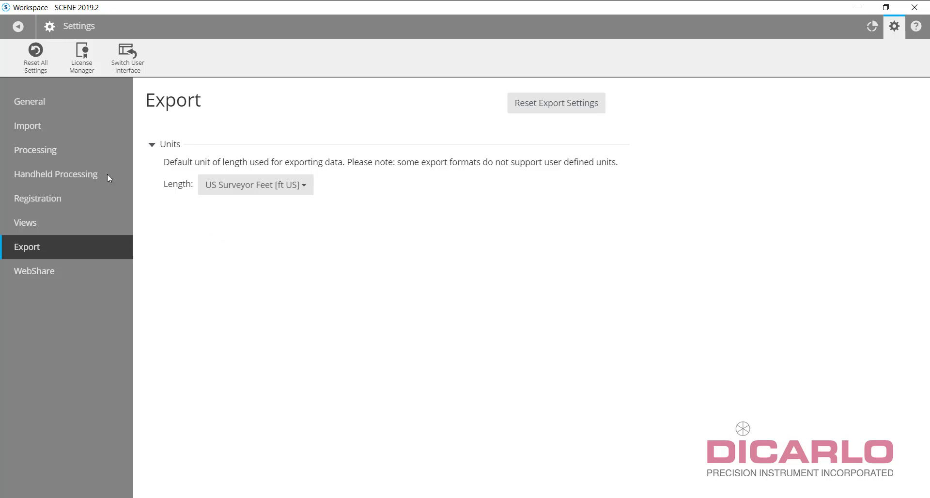
- Recheck the Import length unit, leaving it at US Surveyor Feet
click(43, 101)
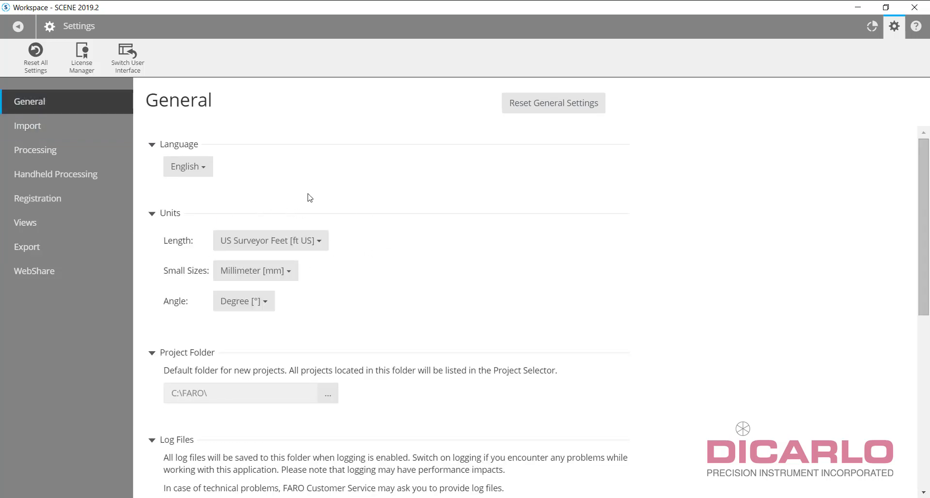
click(56, 124)
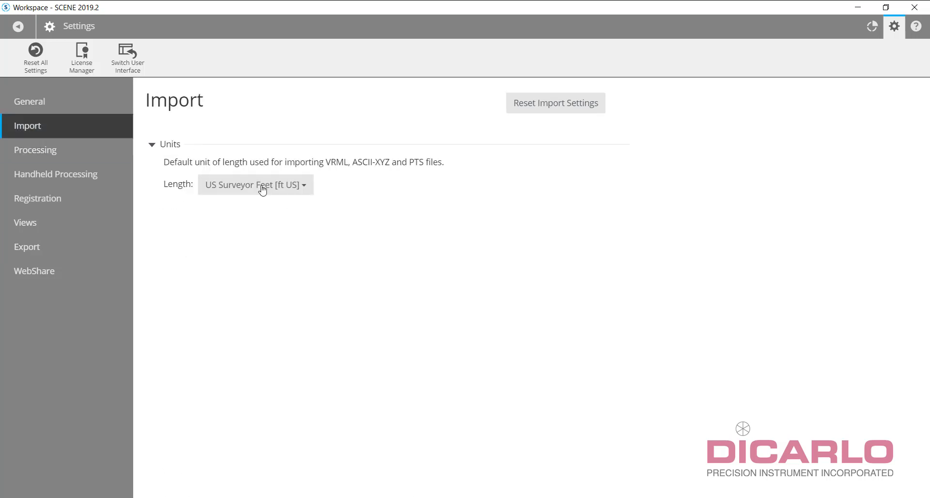
click(257, 189)
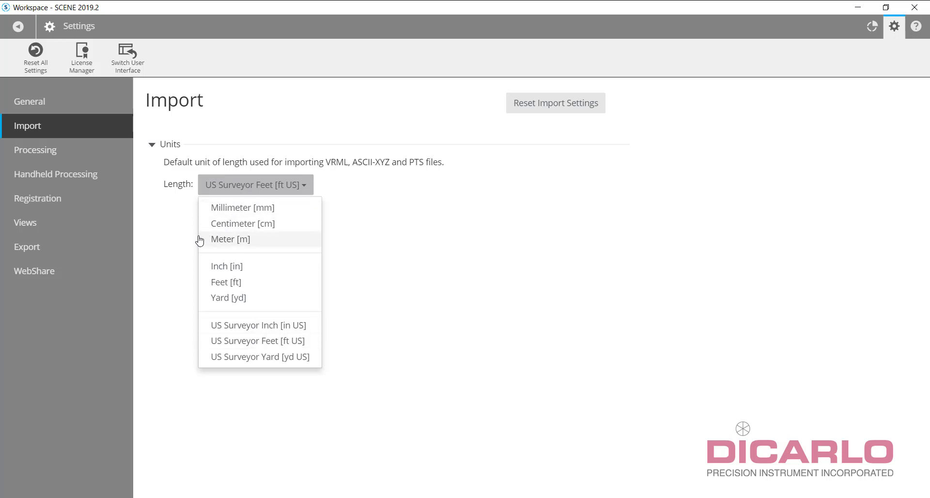
click(194, 223)
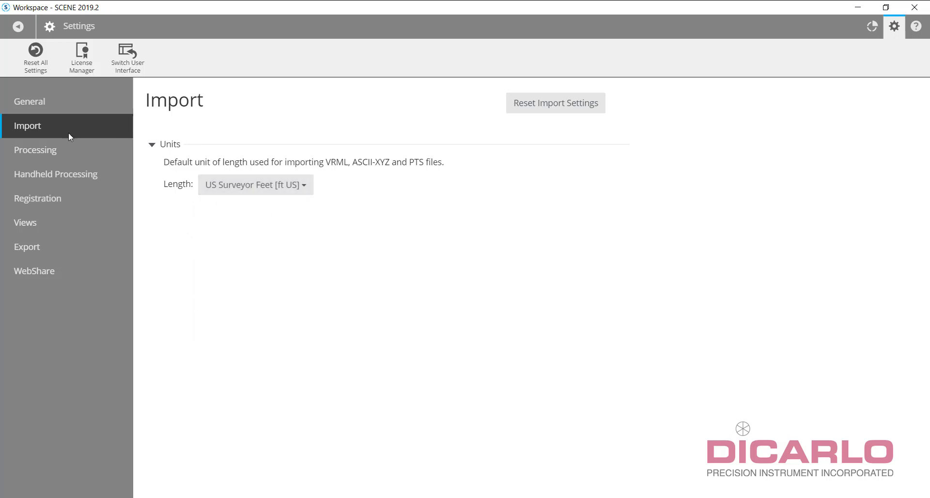
- In Processing, keep Create Scan Point Clouds on and select No Colorization
click(42, 153)
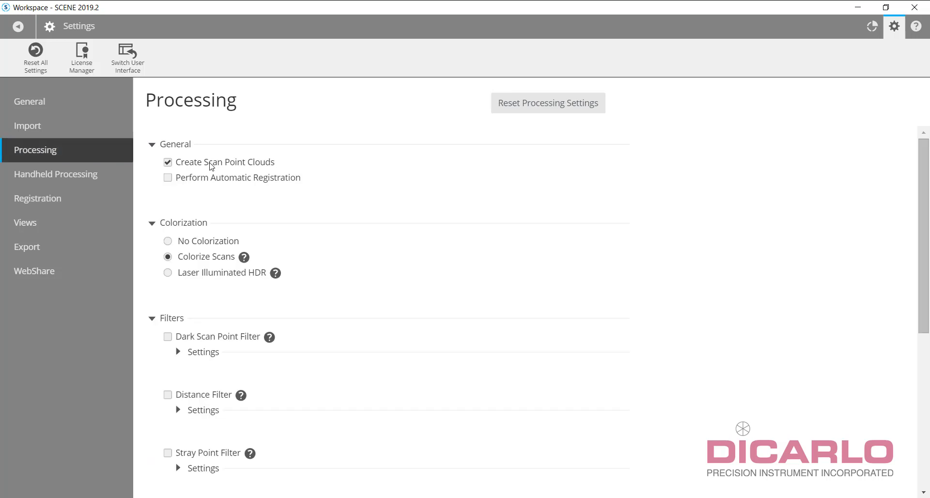
click(274, 161)
click(270, 162)
click(170, 244)
- Enable the Dark Scan Point Filter, confirming its Reflectance Threshold at 200
scroll(251, 331, down, 2)
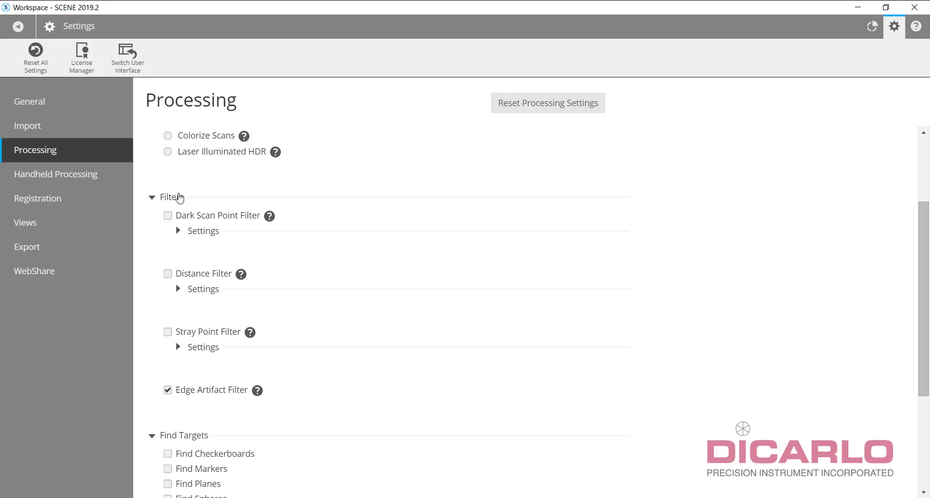
click(168, 217)
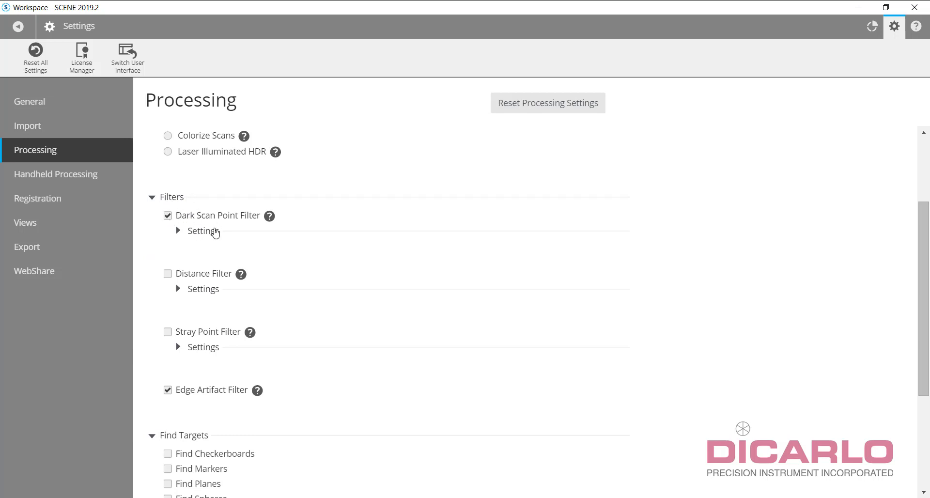
click(199, 232)
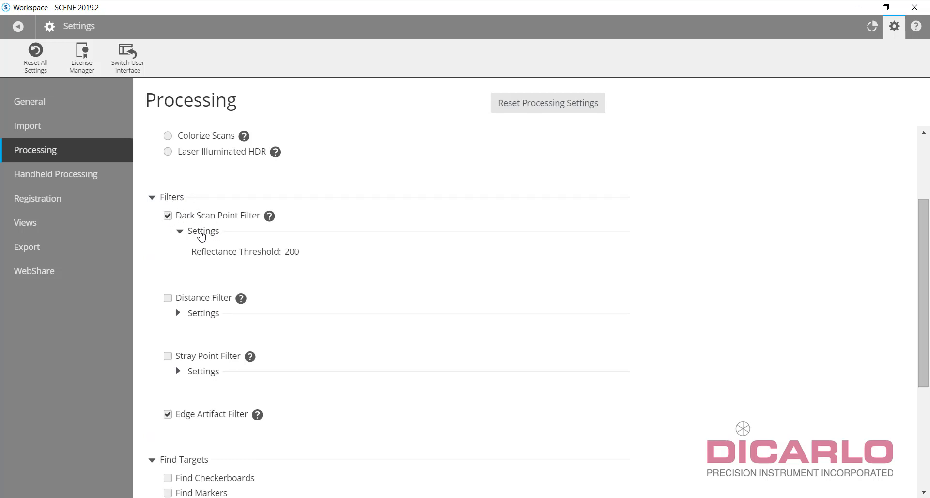
click(297, 252)
drag(302, 252, 276, 253)
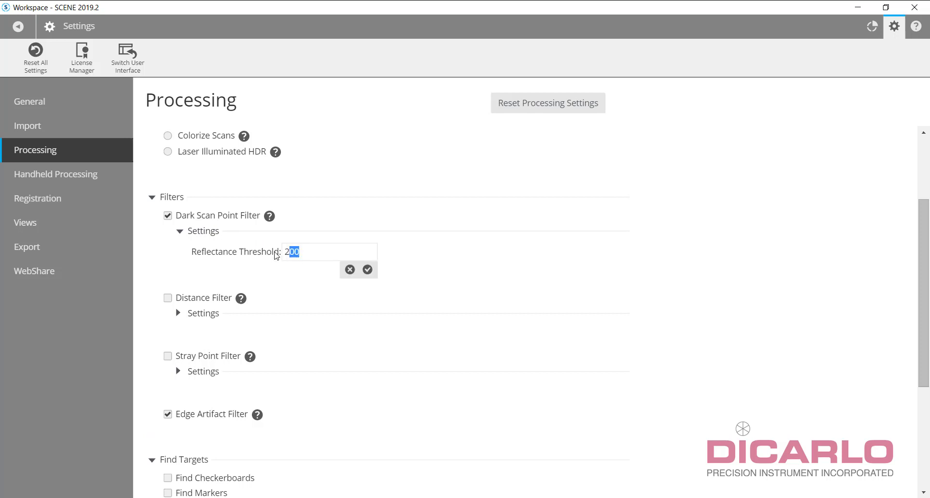
click(367, 269)
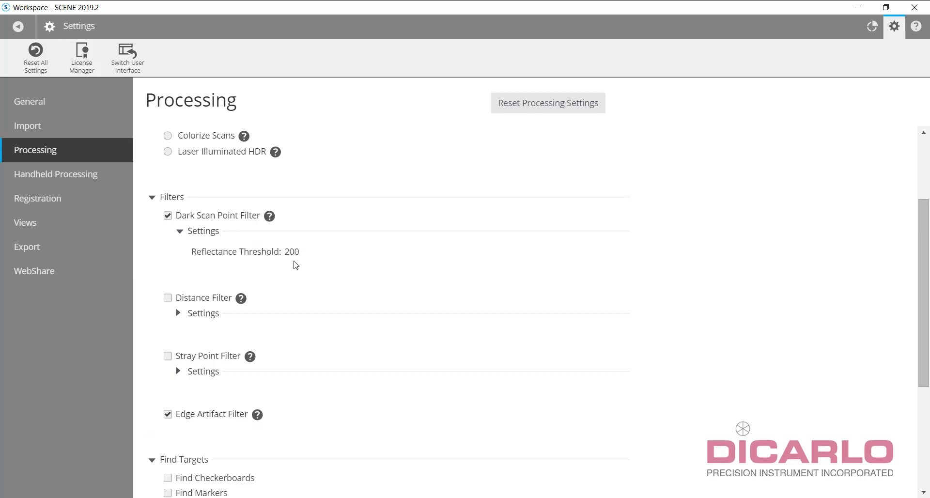
click(182, 232)
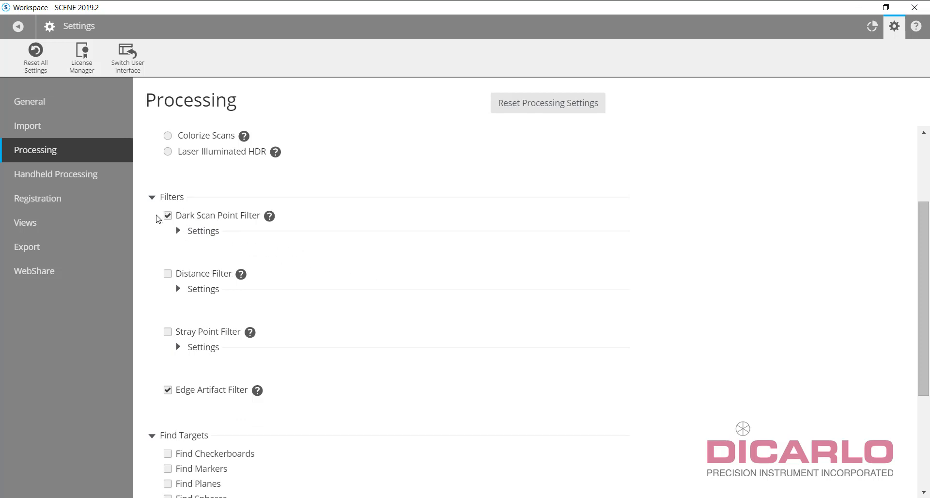
- Enable the Distance Filter and select its 656.17 Maximum Distance for editing
click(168, 274)
click(179, 290)
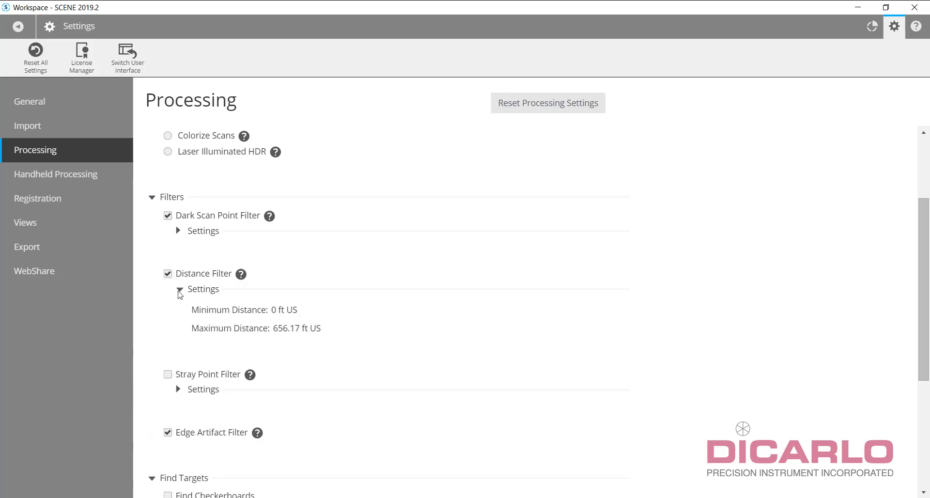
click(315, 329)
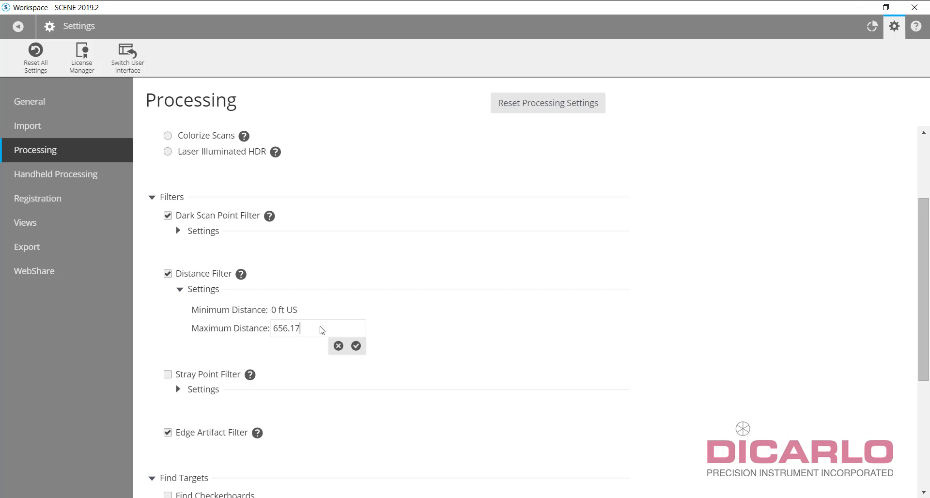
drag(321, 329, 240, 332)
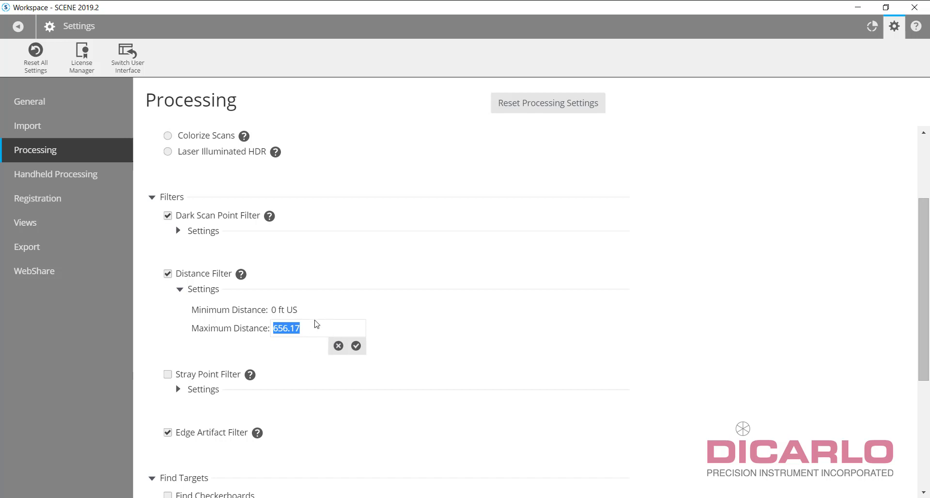
- Confirm the 656.17 maximum distance and switch the general length unit to Meter [m]
click(356, 346)
click(31, 101)
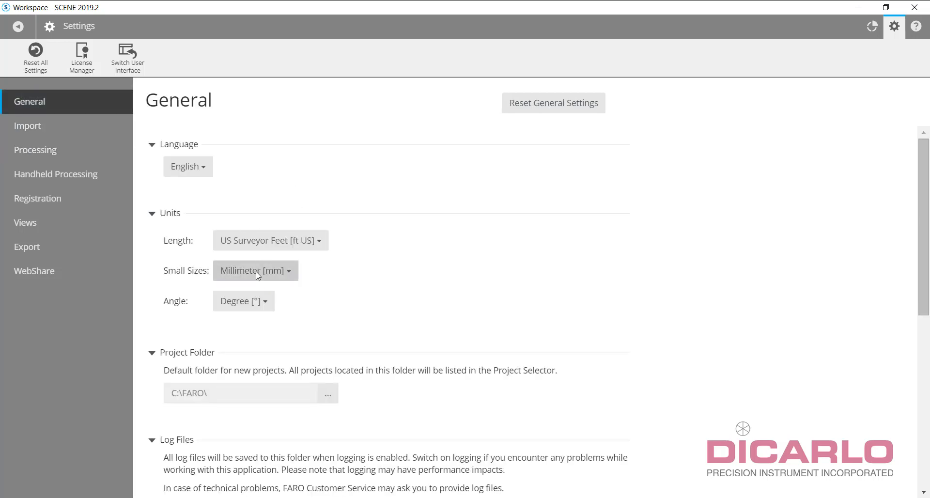
click(266, 240)
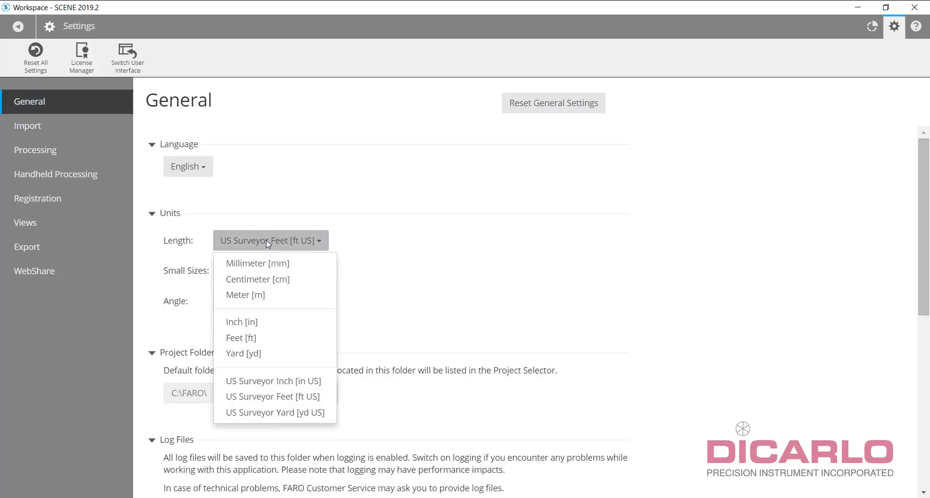
click(249, 294)
- Leave the Import length unit unchanged and return to the Processing settings
click(30, 126)
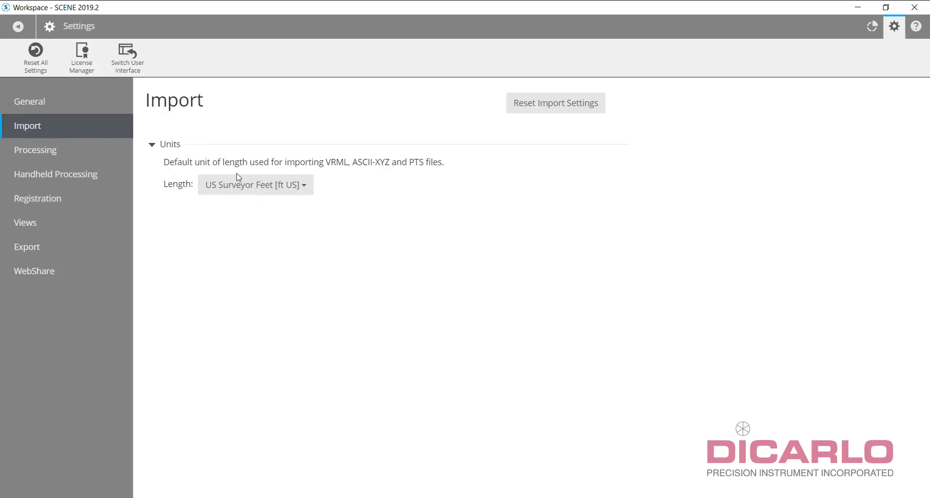
click(251, 182)
click(251, 184)
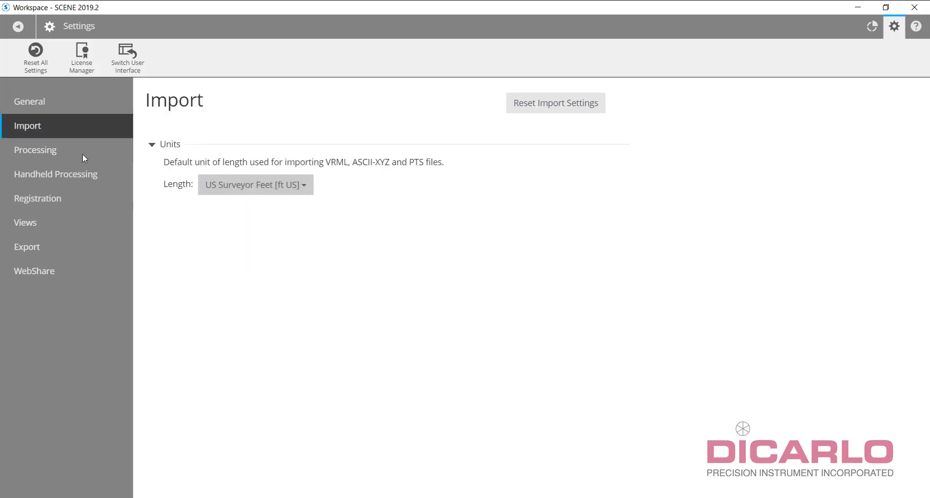
click(45, 158)
- Expand the Distance Filter settings and confirm the Maximum Distance at 200.00 m
scroll(298, 377, down, 3)
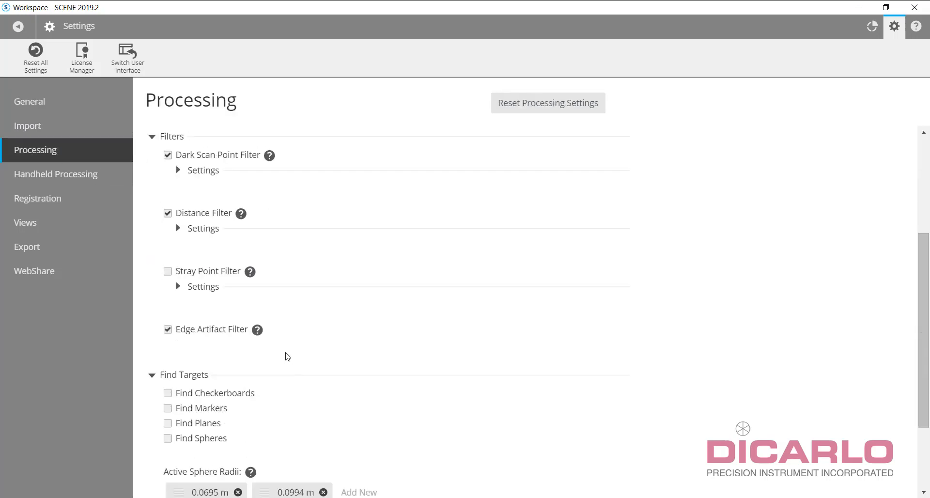
scroll(288, 356, up, 2)
click(180, 289)
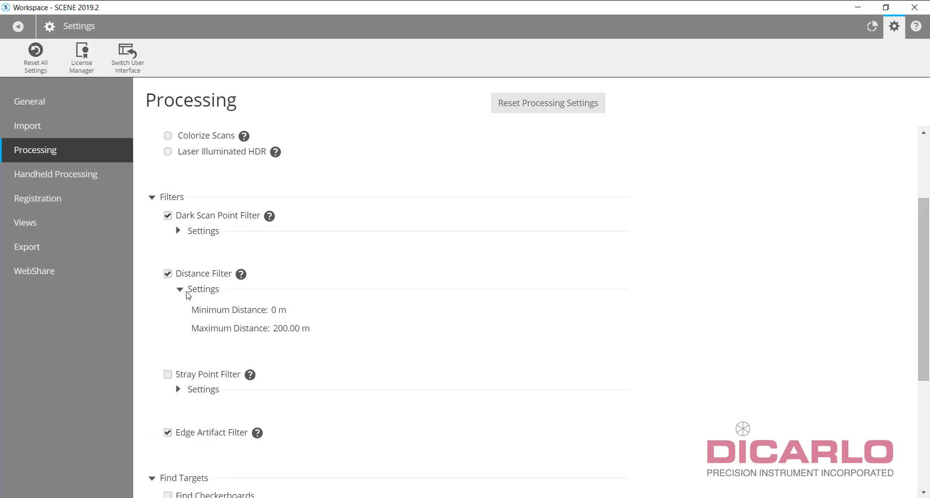
click(306, 328)
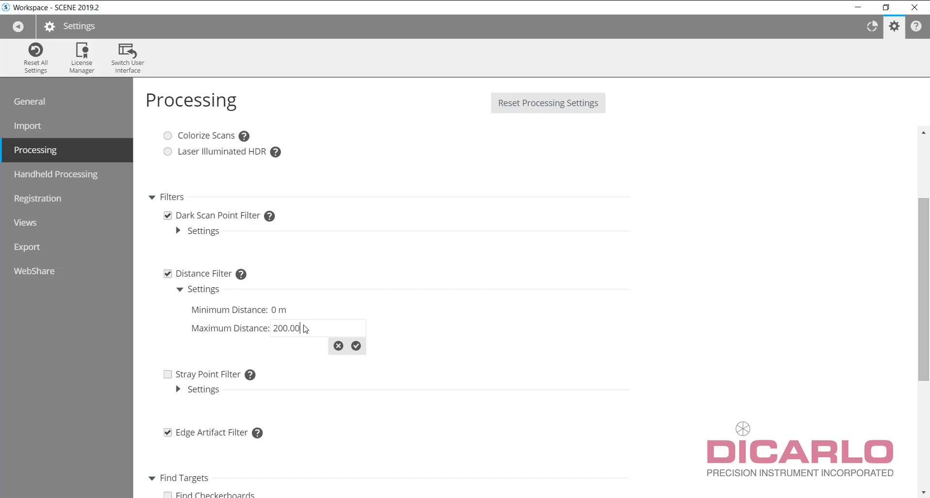
drag(306, 333, 244, 330)
click(356, 346)
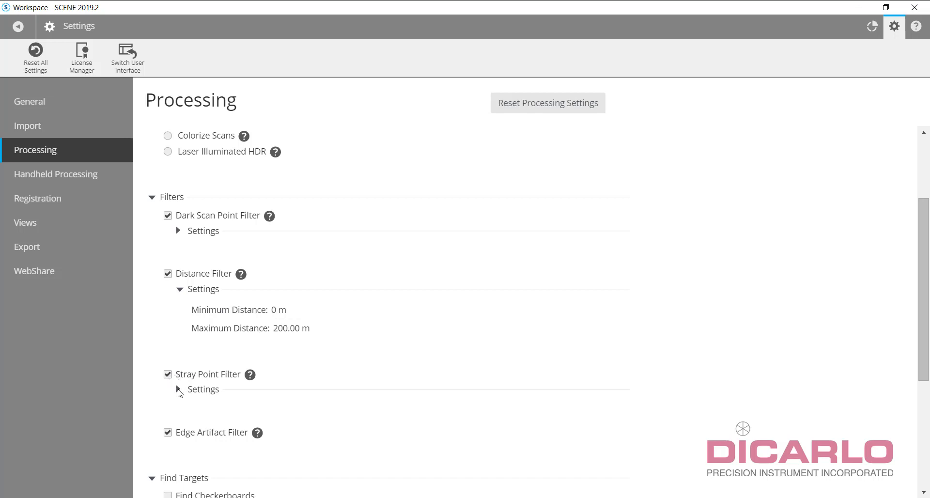
- Expand the Stray Point Filter settings and confirm its Grid Size of 3 px
click(179, 391)
scroll(254, 359, down, 3)
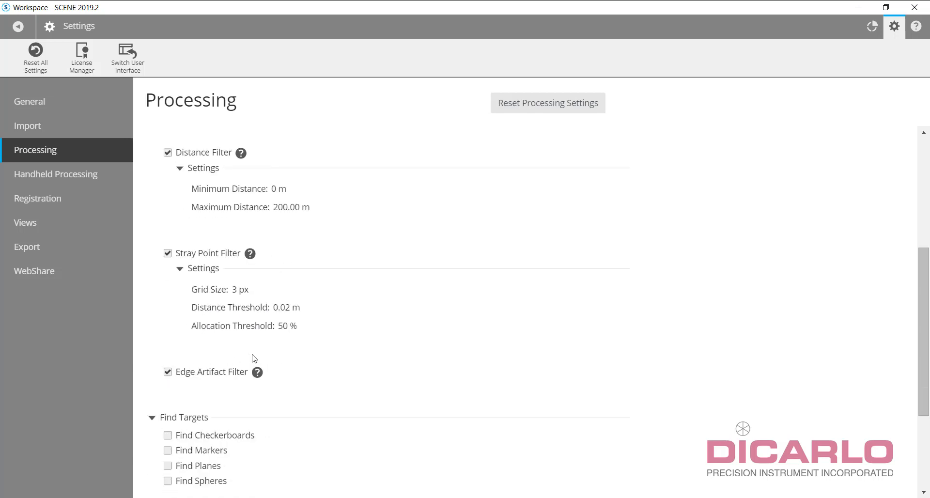
click(247, 292)
click(315, 307)
click(167, 373)
click(168, 374)
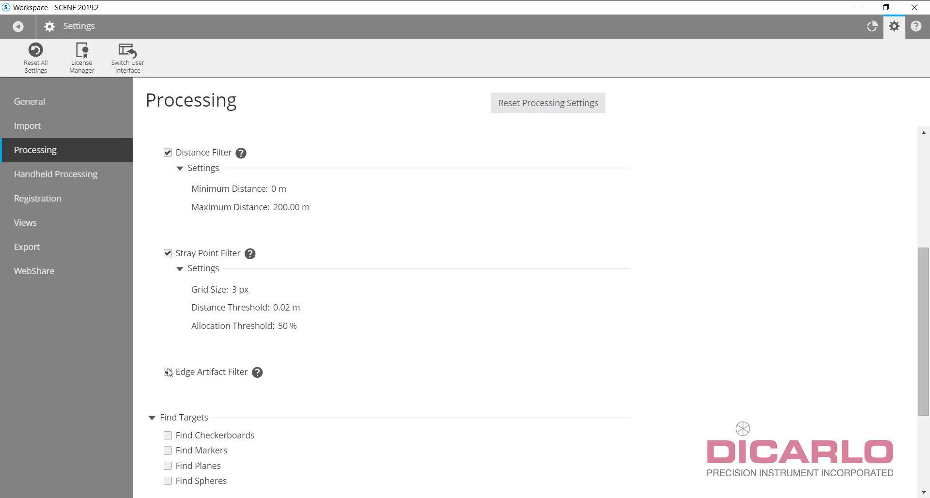
click(171, 374)
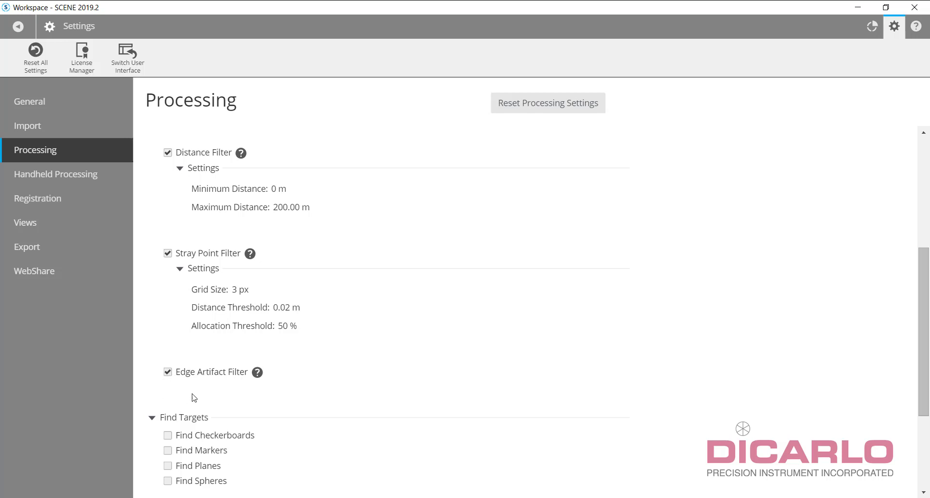
- Replace the 0.0695 m and 0.0994 m sphere radii with 0.0725 m and 0.1150 m
scroll(196, 383, down, 2)
scroll(196, 381, down, 3)
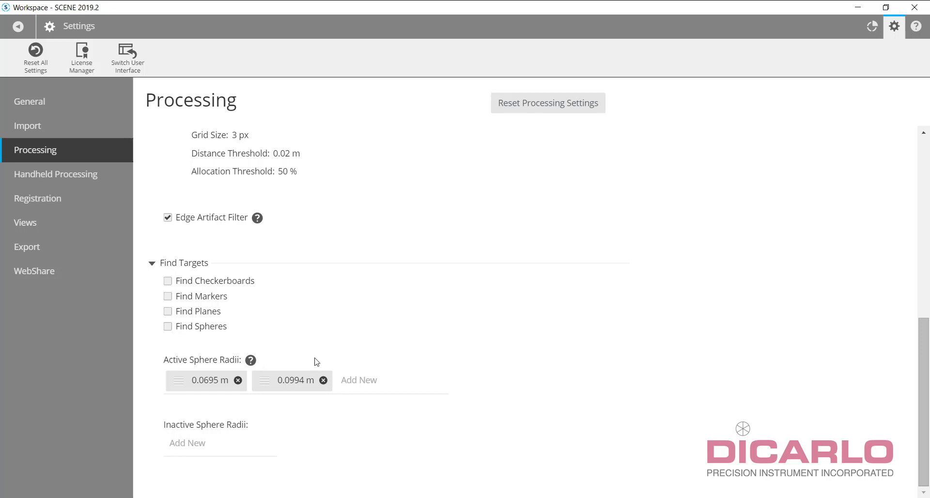
click(238, 381)
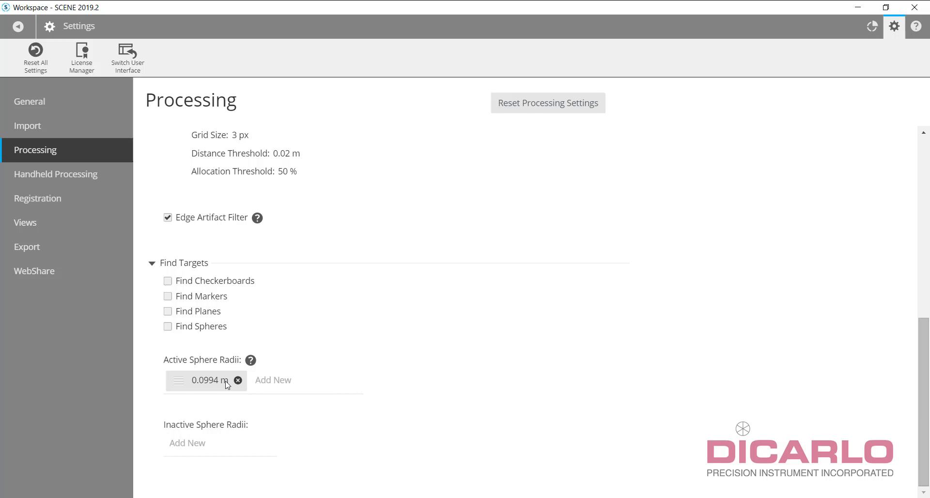
click(238, 380)
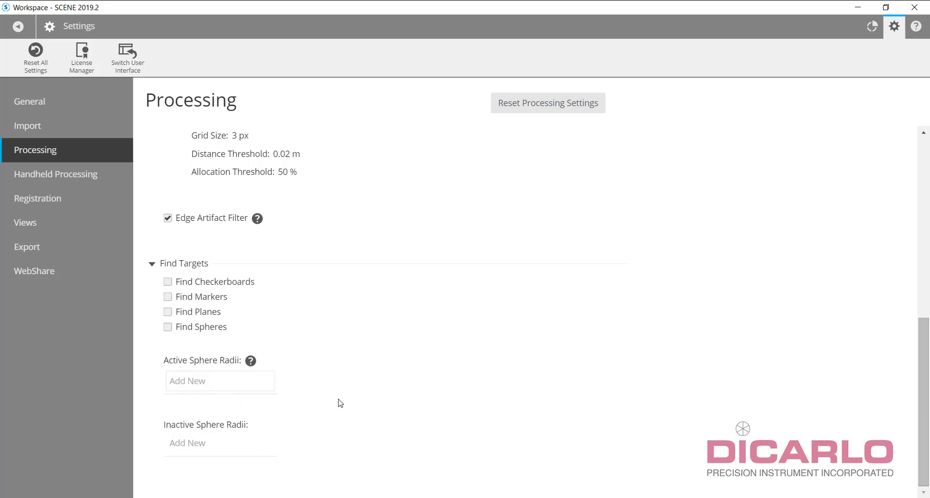
text(0.0725)
key(Return)
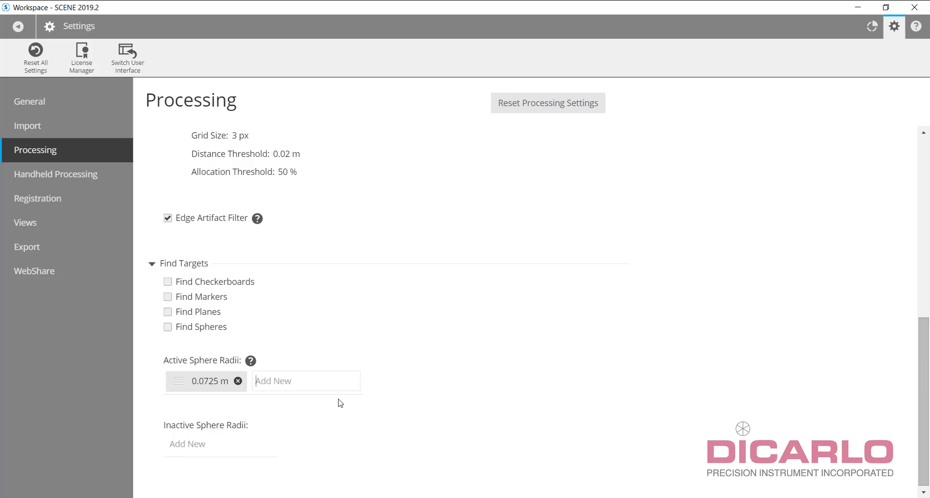
text(0.115)
key(Return)
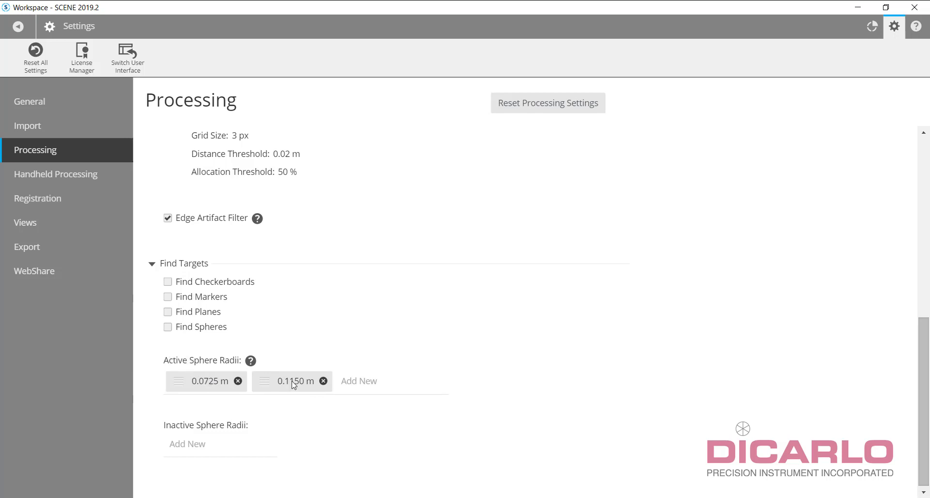
- Move both radii to inactive and back to active, leaving Find Spheres off
drag(294, 386, 226, 432)
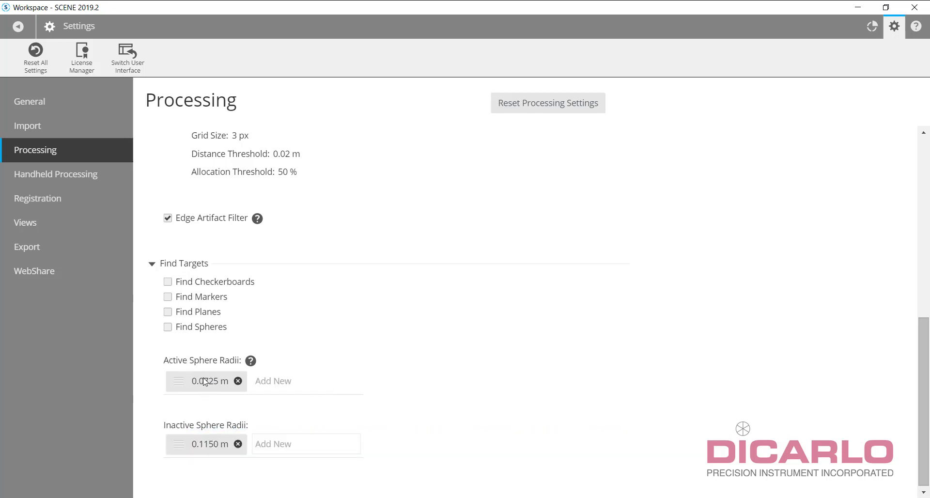
drag(203, 383, 280, 437)
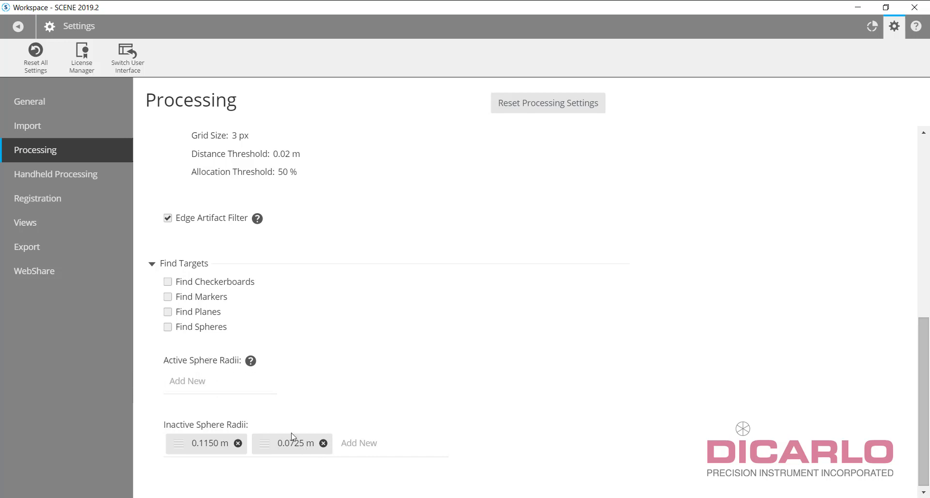
drag(292, 437, 211, 382)
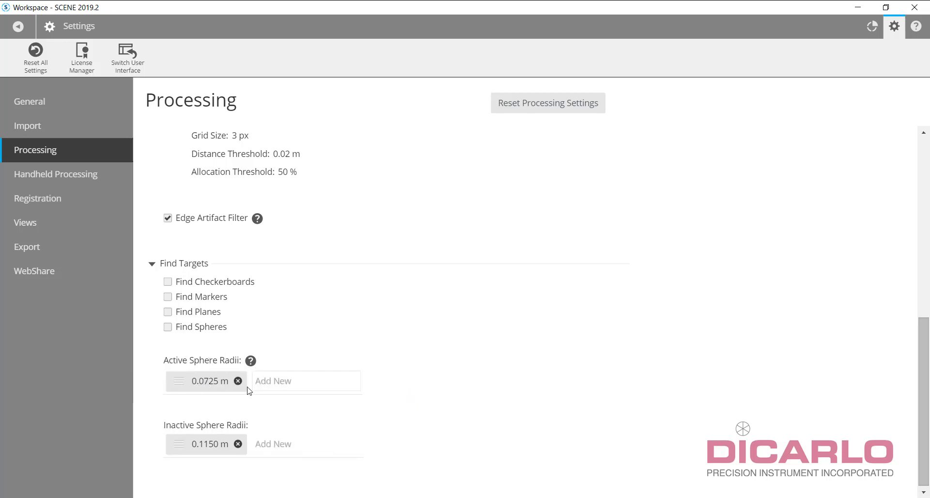
drag(212, 445, 264, 393)
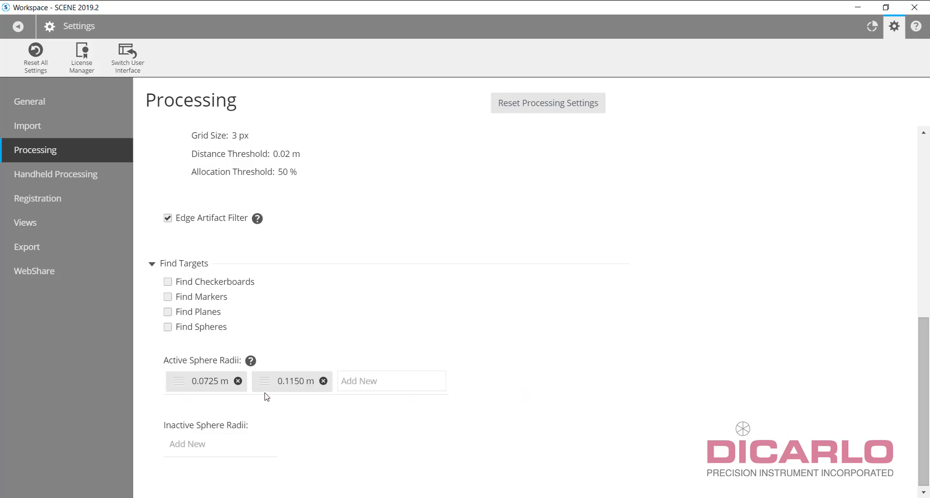
click(168, 327)
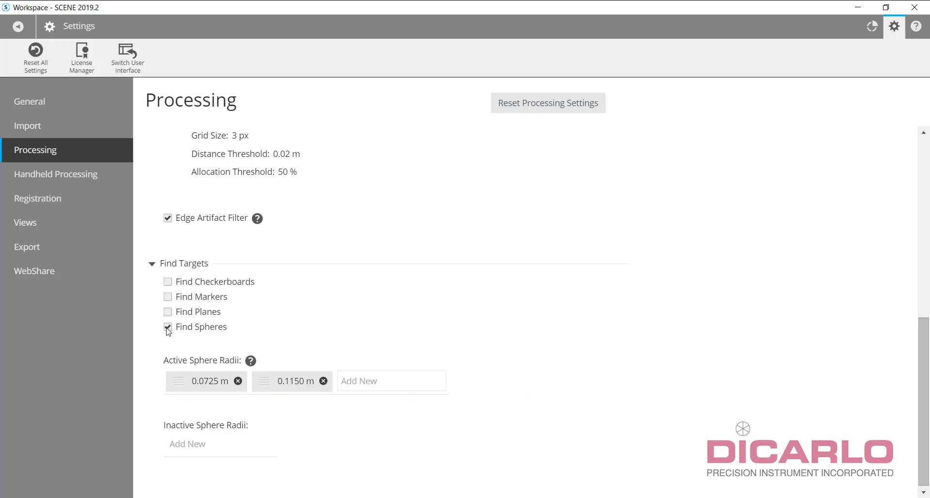
click(167, 329)
- Under Handheld Processing > Registration, choose Top View Based as the registration method
click(52, 176)
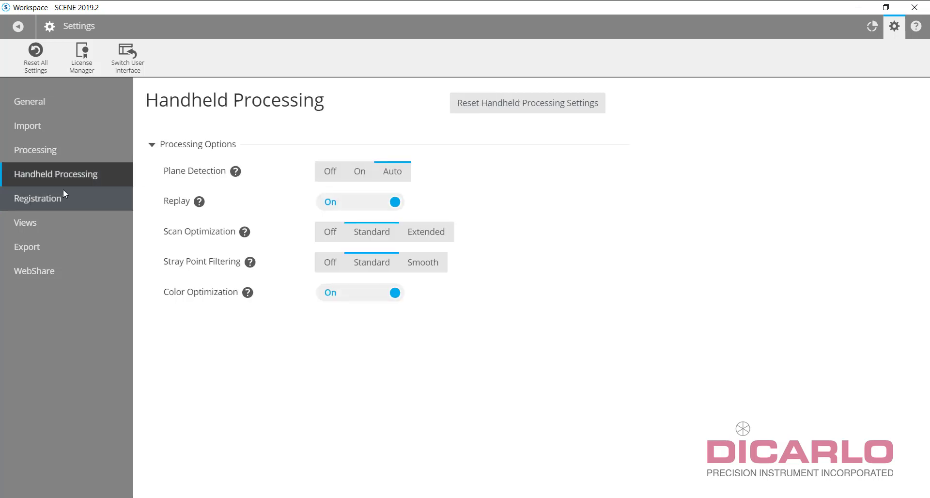
click(56, 196)
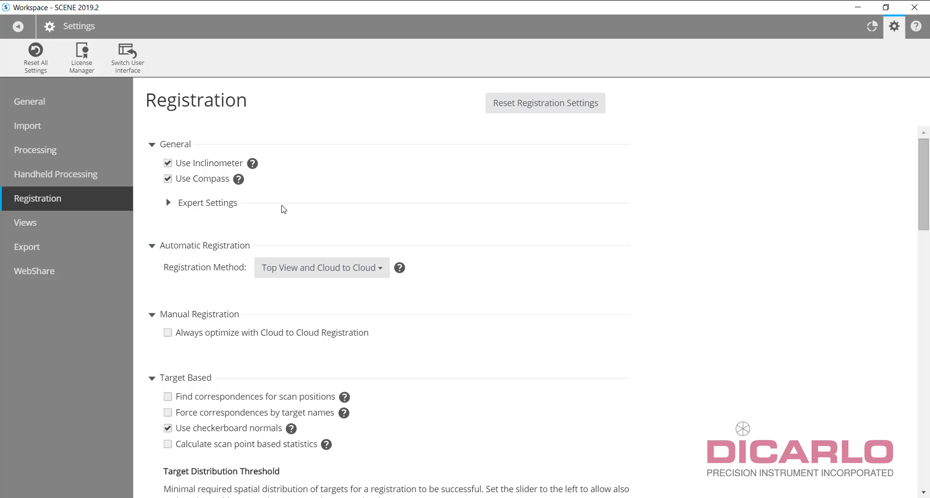
click(306, 266)
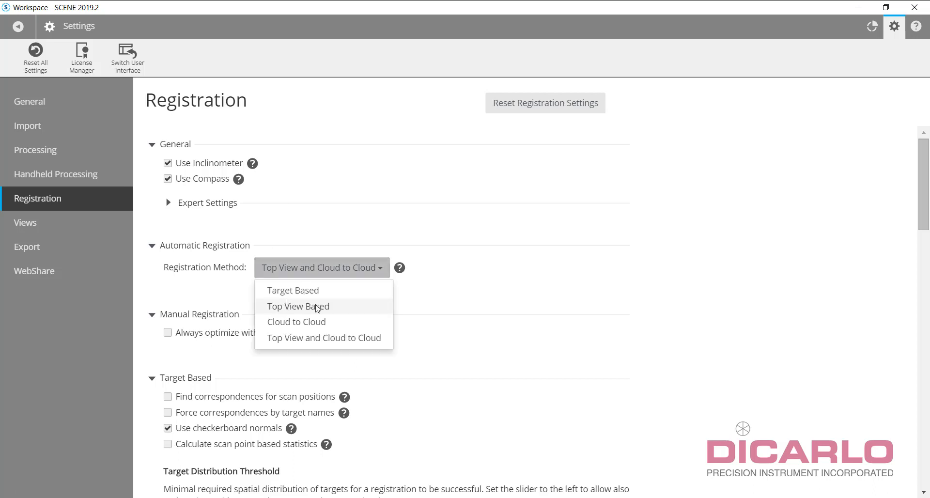
click(318, 307)
click(320, 269)
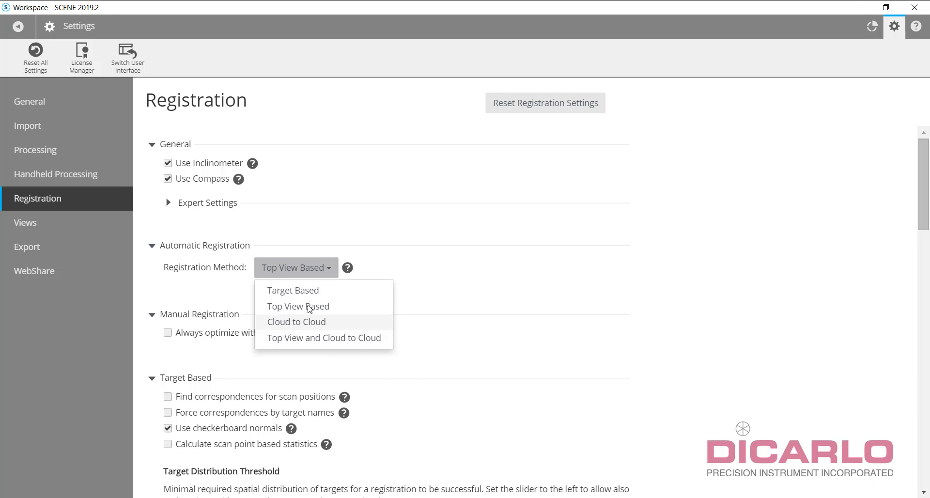
click(295, 270)
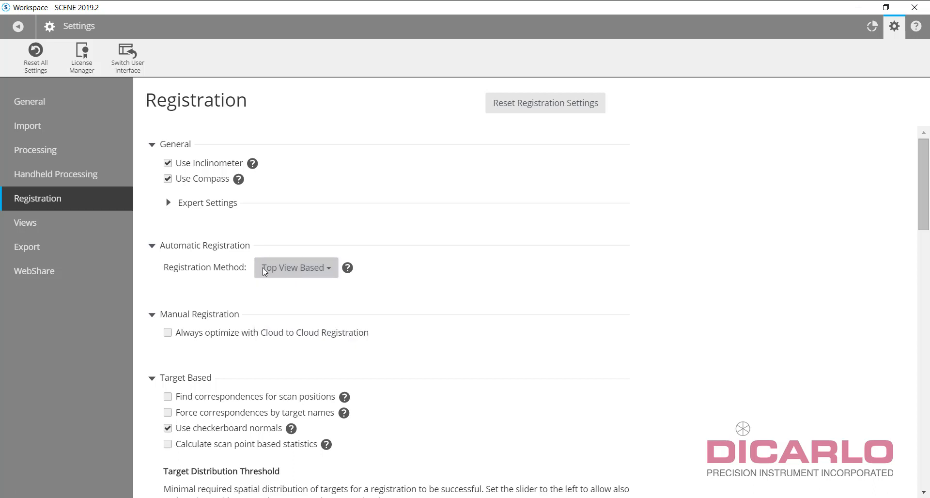
click(309, 266)
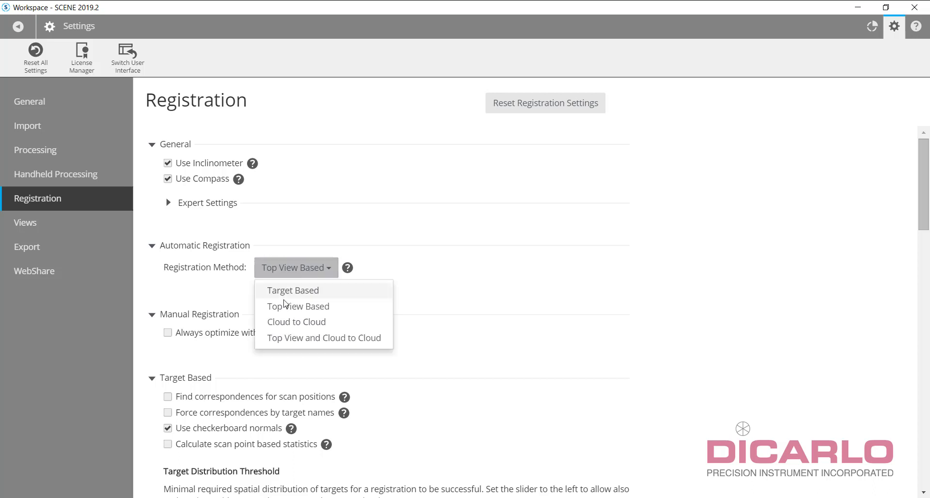
click(315, 310)
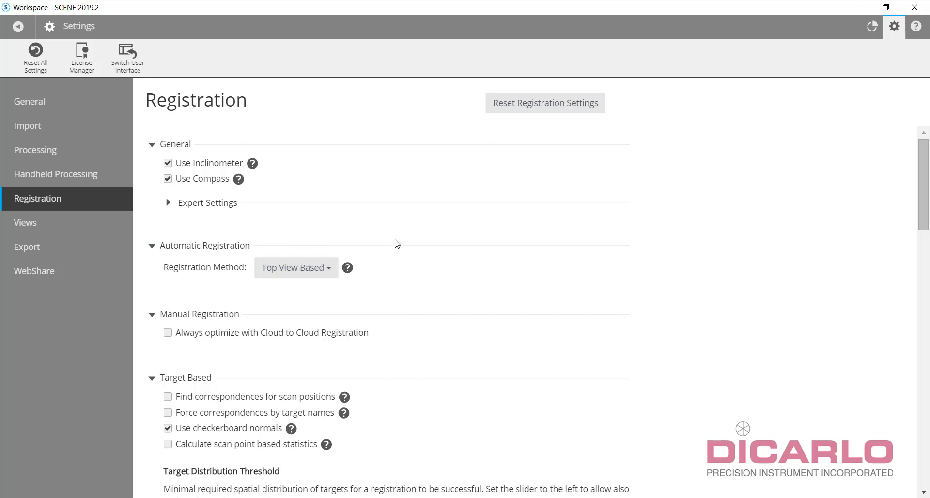
scroll(397, 243, down, 3)
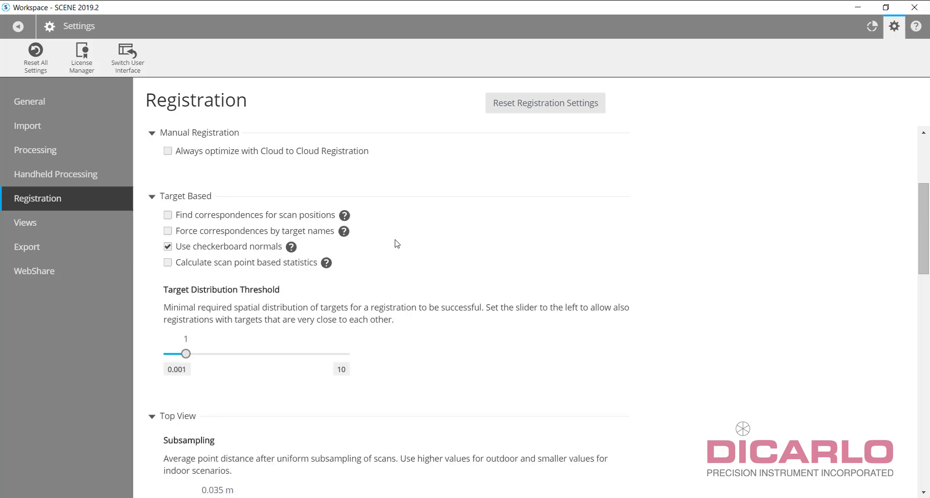
scroll(397, 243, down, 4)
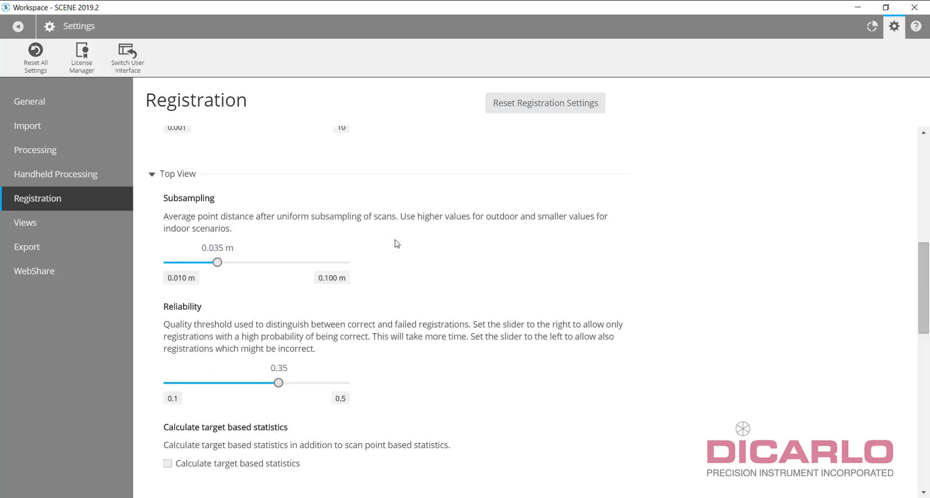
scroll(398, 243, down, 5)
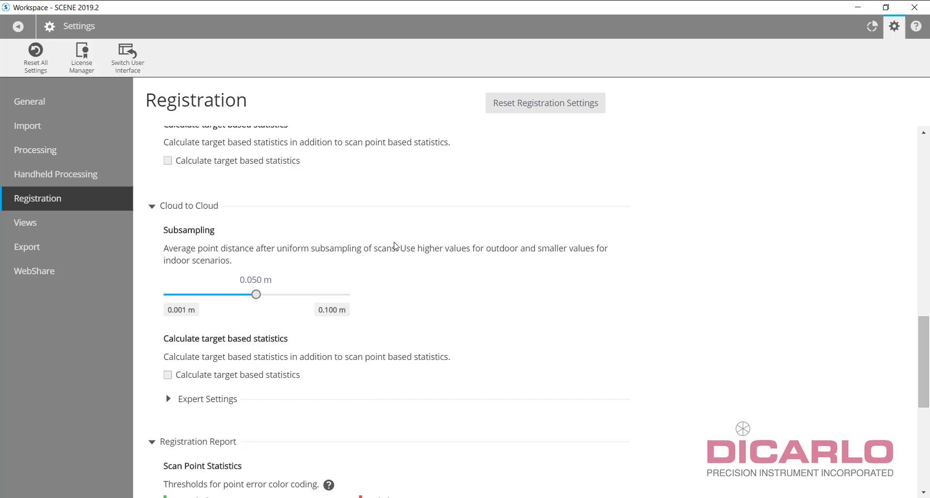
scroll(394, 245, down, 4)
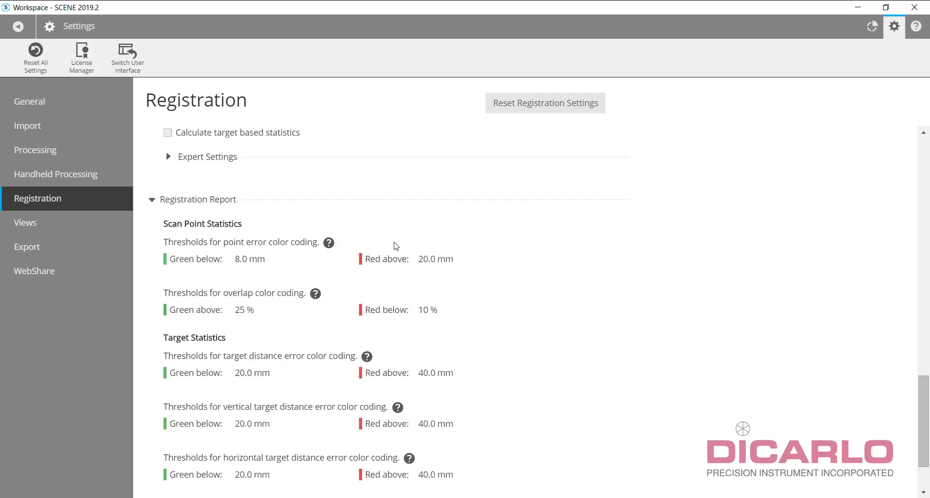
scroll(395, 245, down, 1)
scroll(395, 245, up, 6)
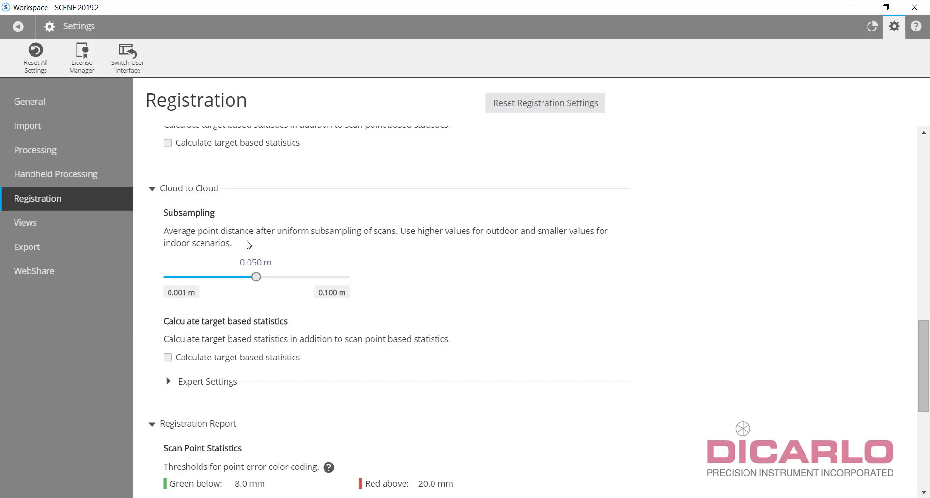
scroll(257, 247, up, 4)
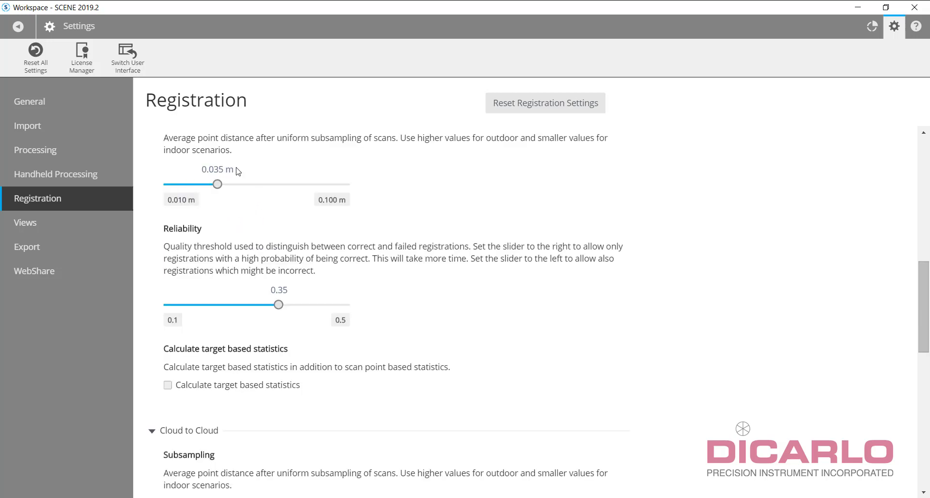
scroll(259, 253, down, 1)
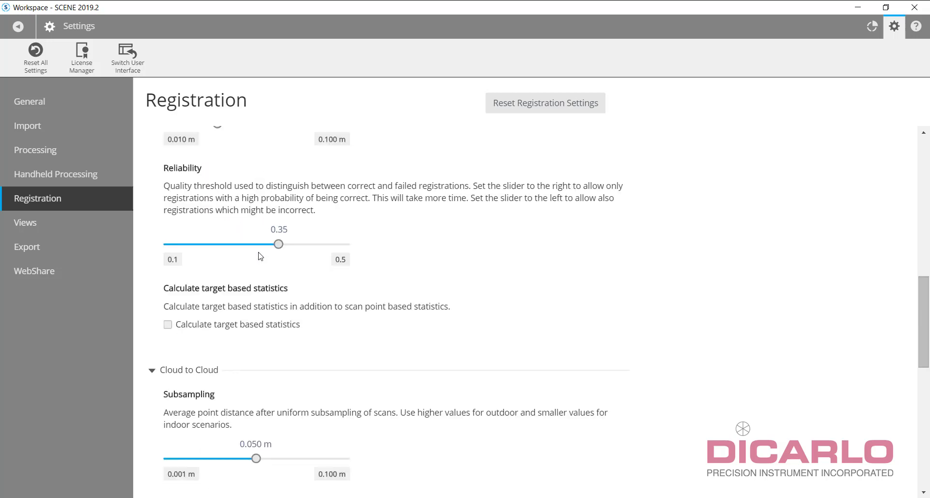
scroll(260, 257, down, 2)
scroll(255, 257, down, 1)
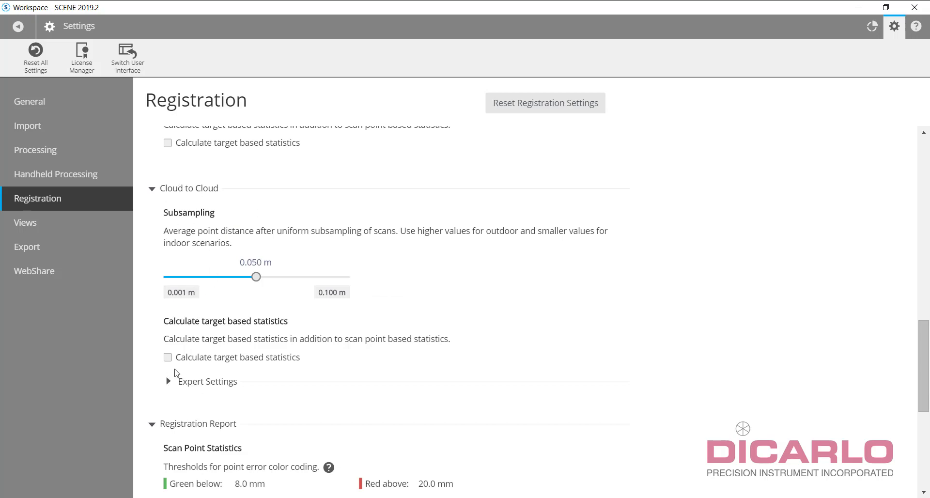
- In Cloud to Cloud Expert Settings, change Maximum search distance from 10.00 to 0.3 m
click(167, 386)
scroll(272, 378, down, 2)
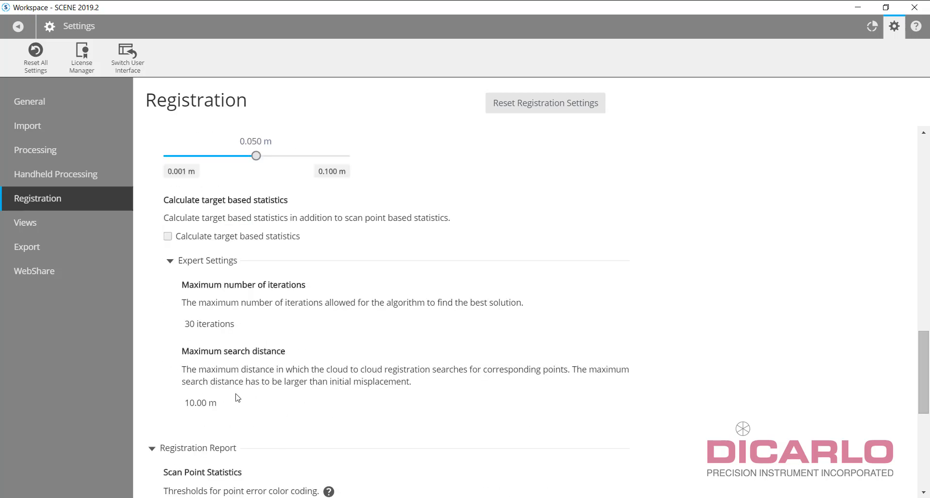
click(212, 403)
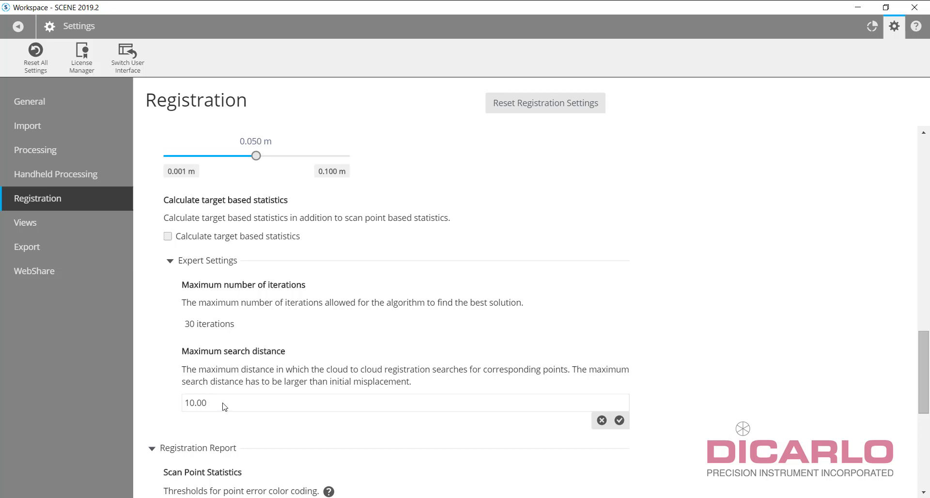
double_click(194, 404)
text(0.3)
click(619, 420)
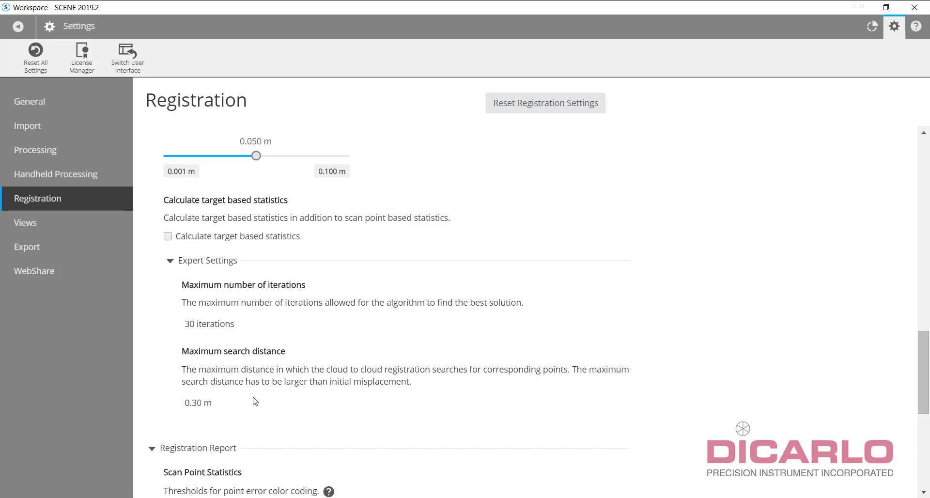
scroll(234, 394, down, 1)
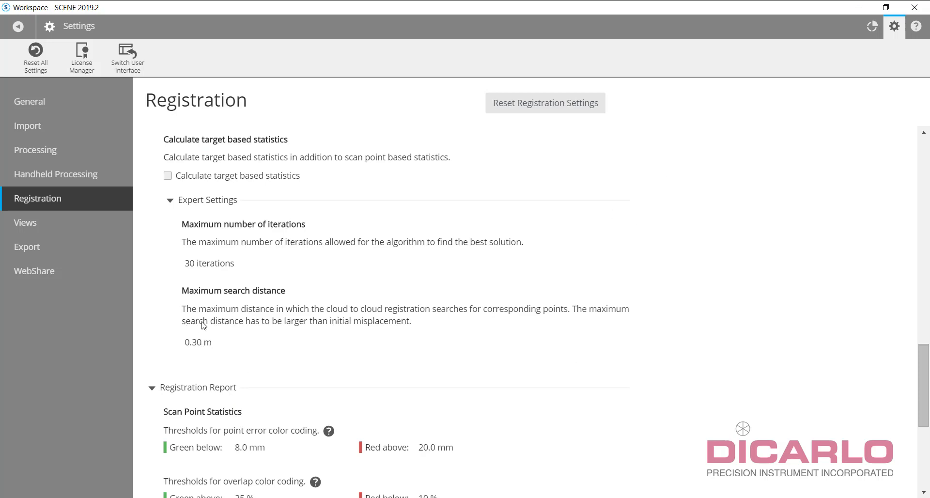
scroll(327, 332, down, 5)
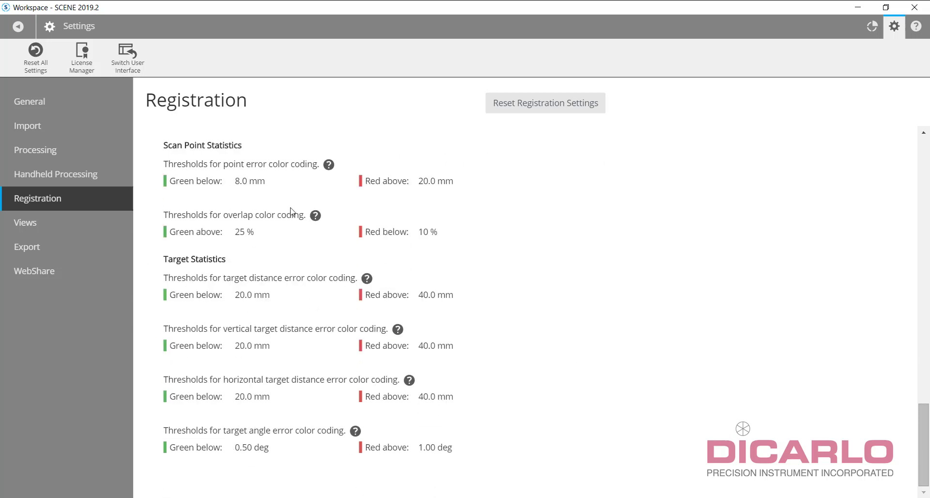
- In Views settings, enable Horizontal Distance and Invert Mouse Wheel, then review the display options
click(41, 222)
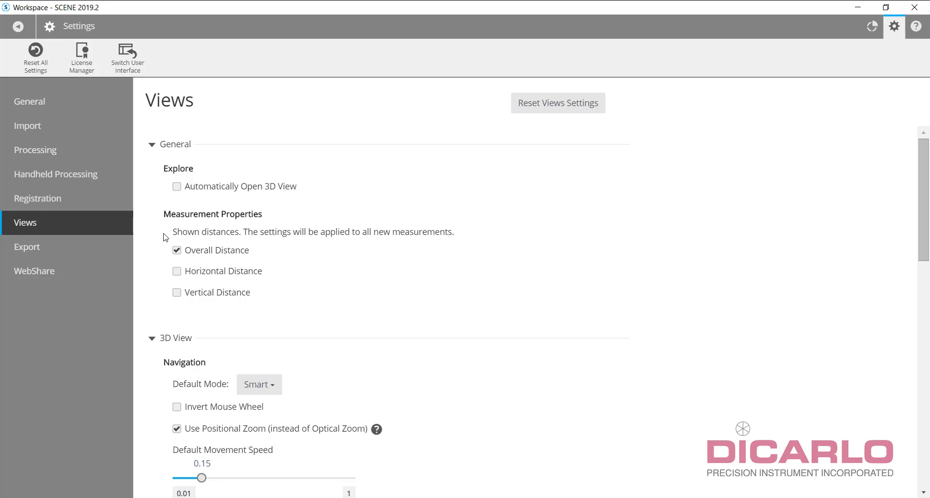
click(176, 271)
scroll(325, 294, down, 1)
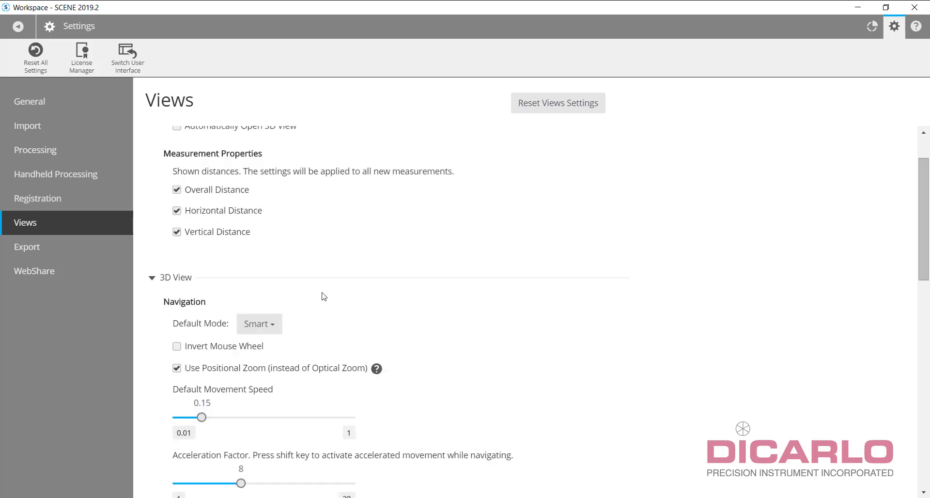
click(177, 348)
scroll(356, 275, down, 4)
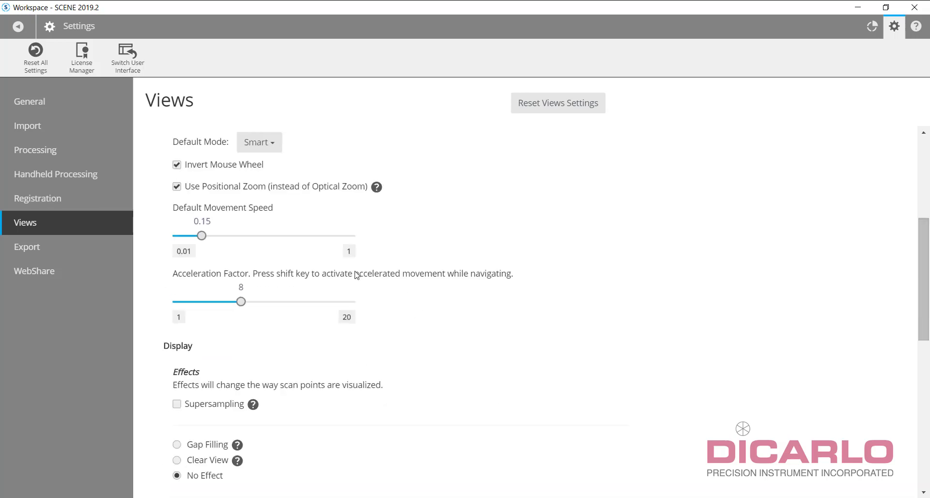
scroll(356, 275, down, 2)
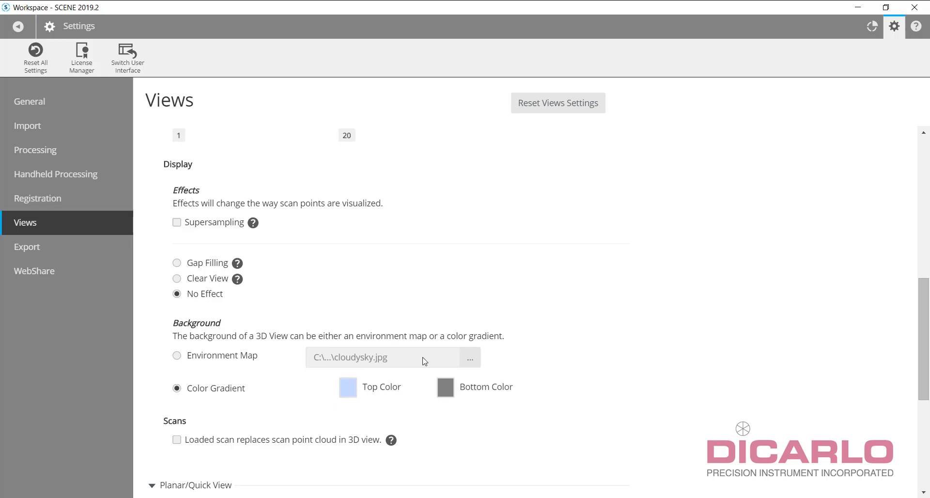
scroll(412, 359, down, 3)
scroll(252, 305, down, 1)
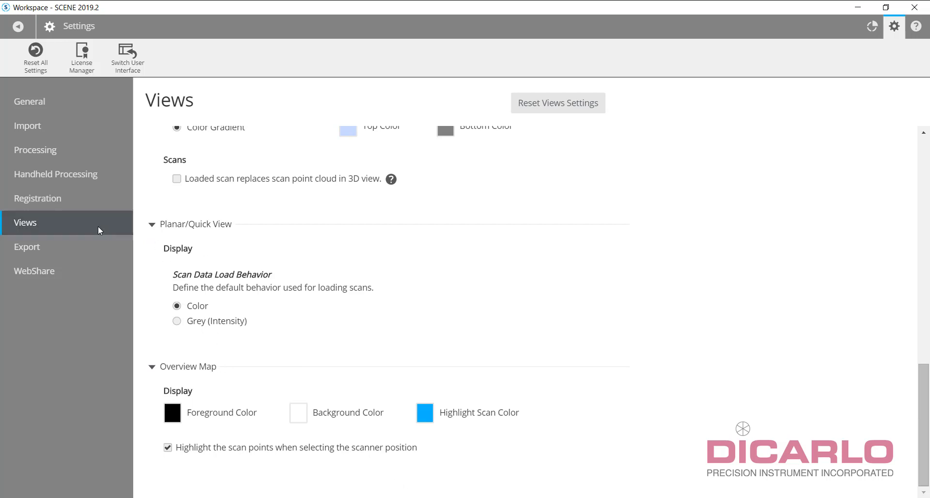
- Check the Export length unit, then bring up the WebShare login settings
click(41, 246)
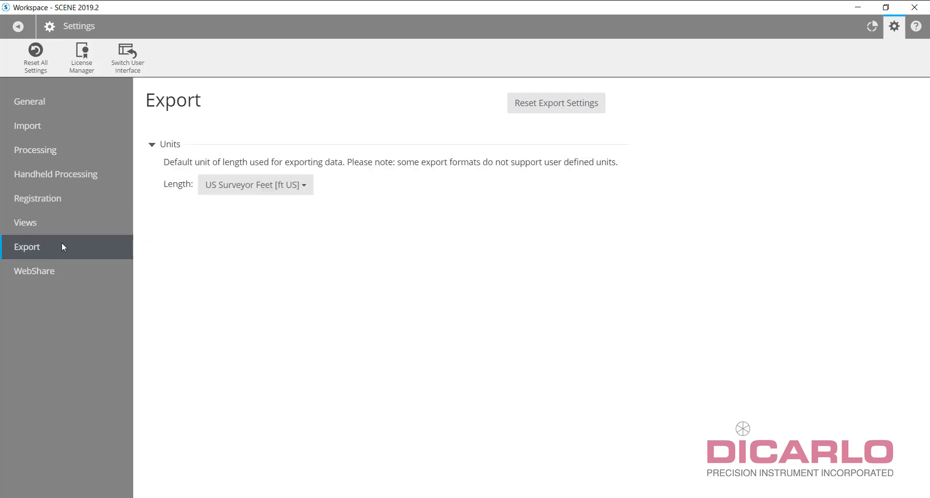
click(36, 269)
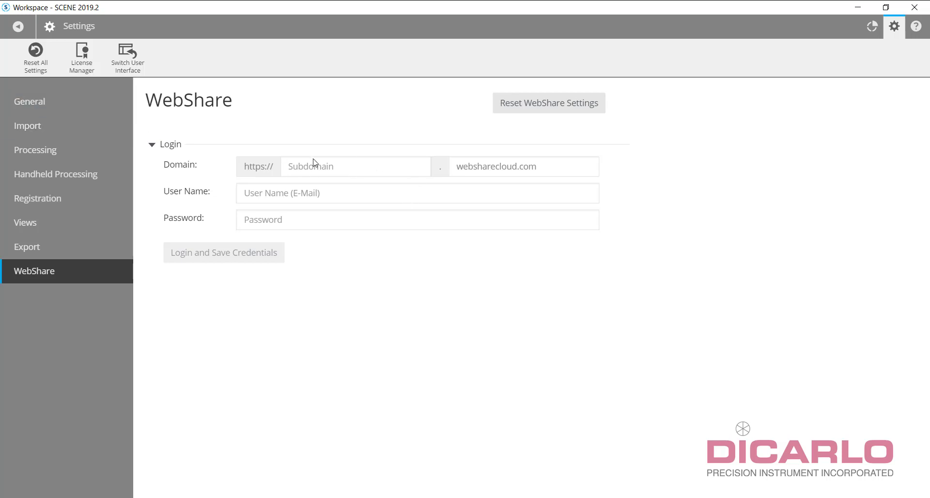
- Change the General length unit from Meter [m] to US Surveyor Feet [ft US] and collapse Language
click(52, 100)
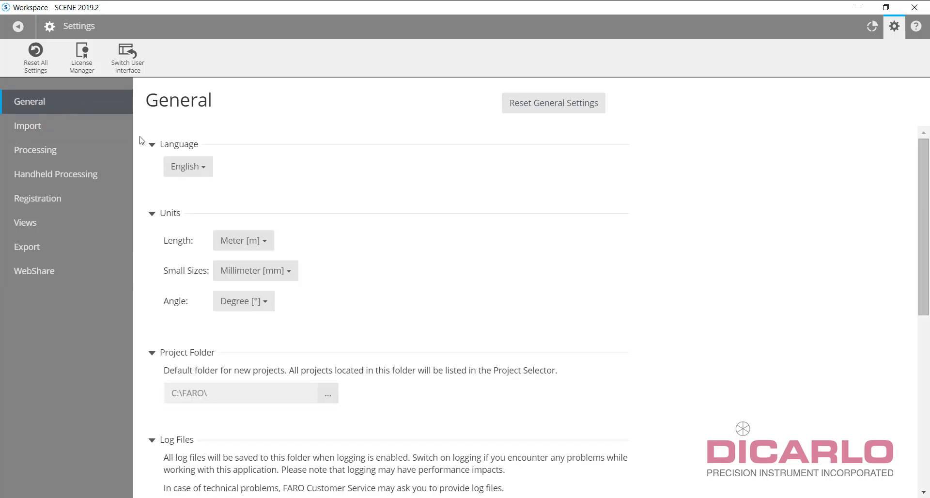
click(258, 241)
click(266, 396)
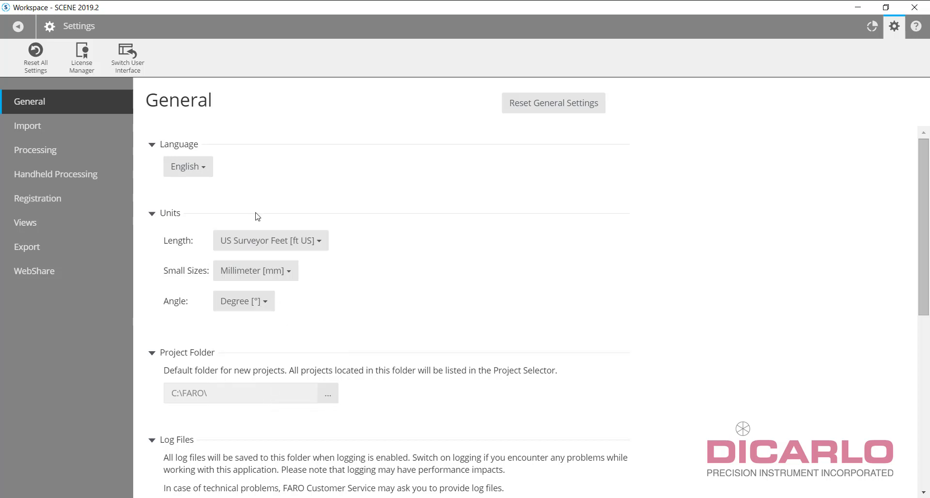
click(316, 150)
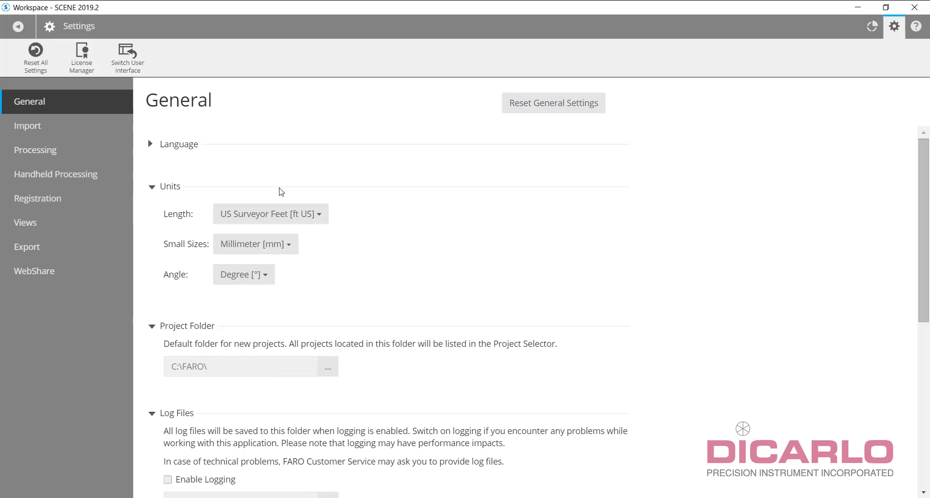
- Switch to the classic user interface and open the program Options from the Tools menu
click(125, 60)
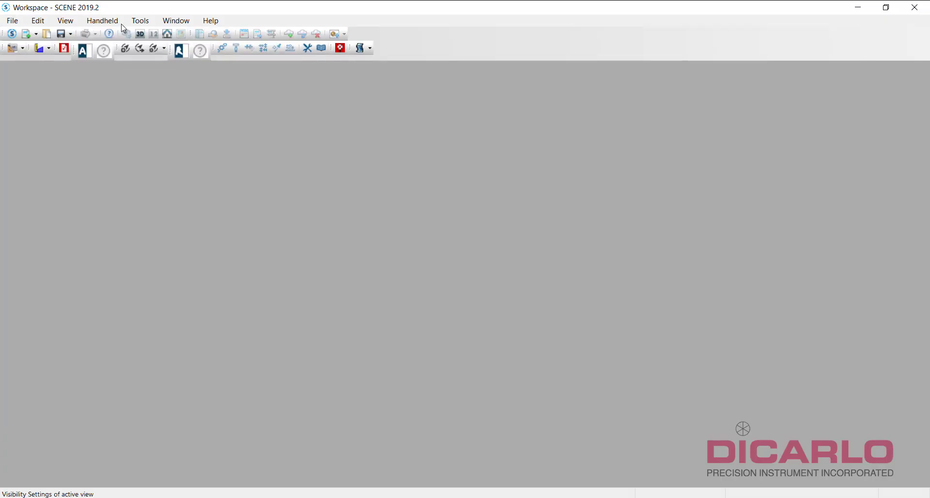
click(141, 21)
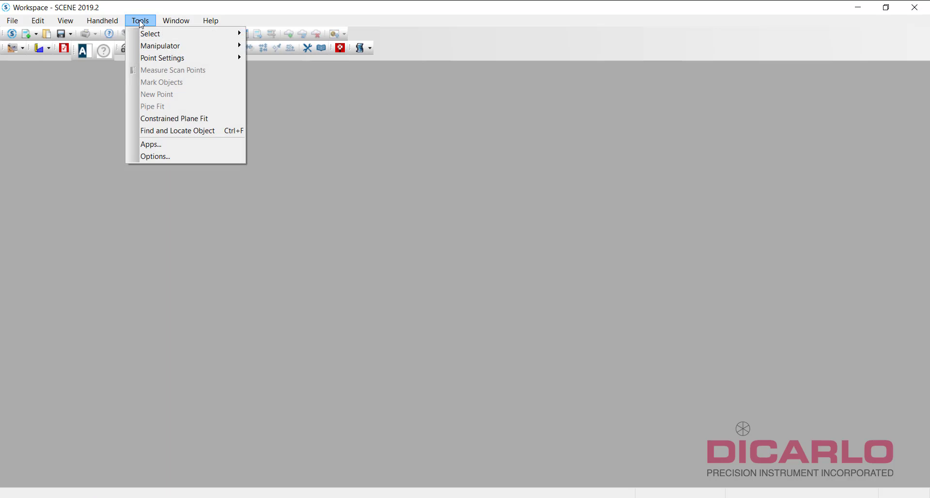
click(156, 157)
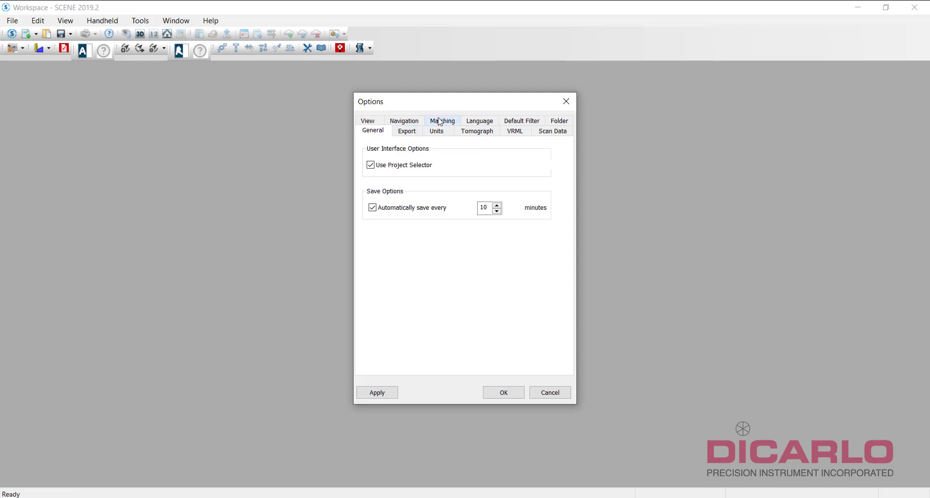
- On the Matching page, keep Open Properties Dialog For Created Objects checked
click(442, 120)
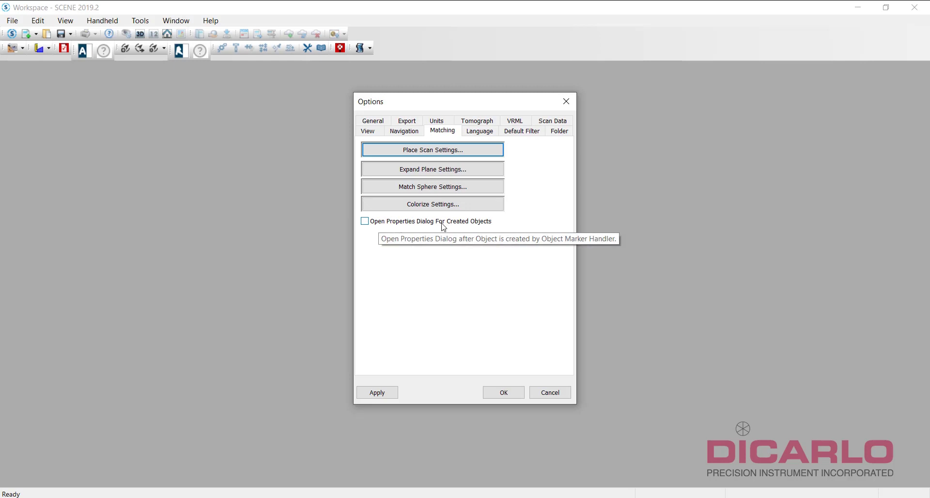
click(413, 224)
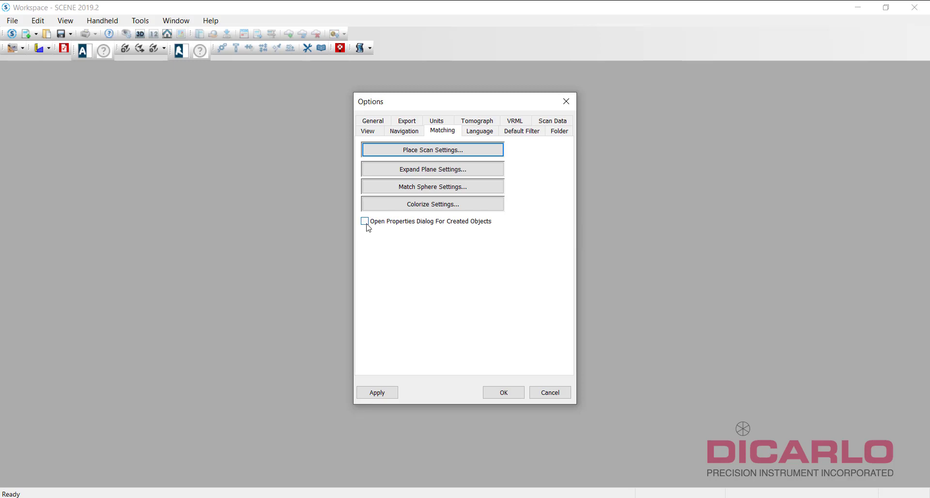
click(365, 222)
- Uncheck Enable auto clustering in the default Place Scan Settings and confirm both dialogs with OK
click(409, 150)
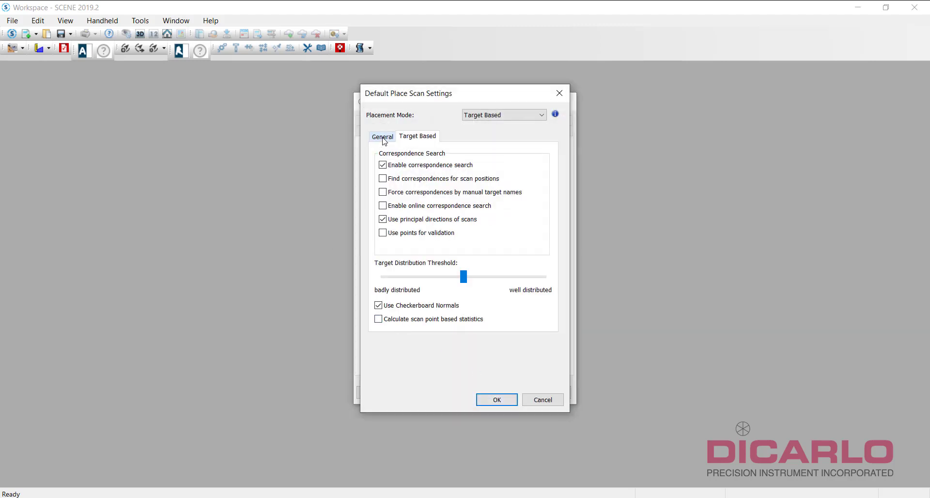
click(382, 138)
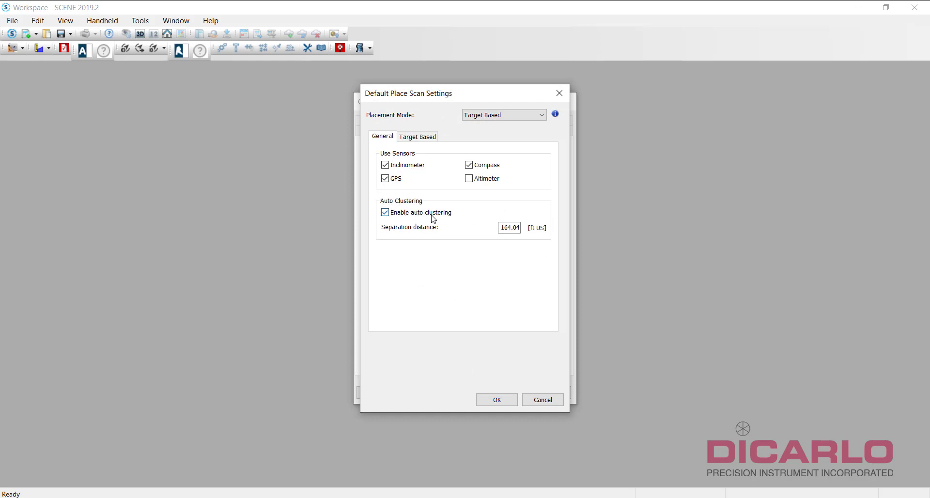
mouse_move(427, 220)
click(386, 212)
click(502, 401)
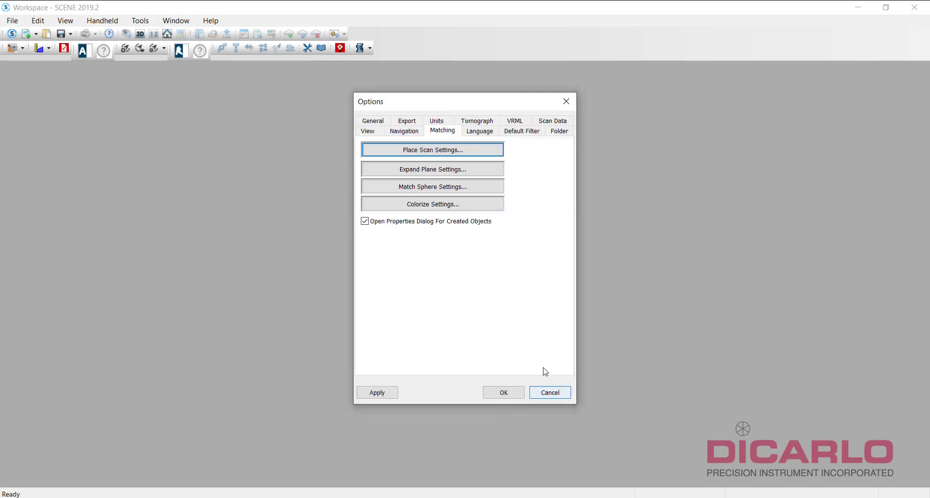
click(503, 392)
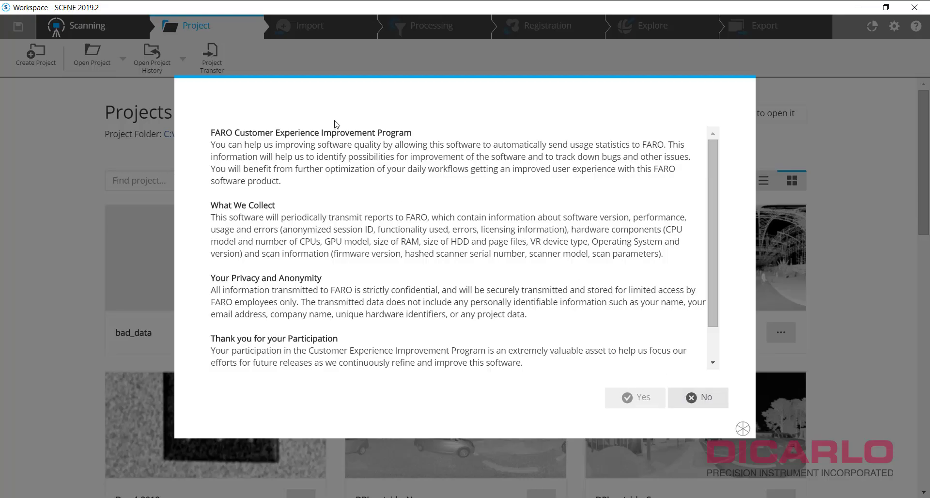
- Read through the Customer Experience Improvement Program prompt and decline participation with No
scroll(651, 238, down, 1)
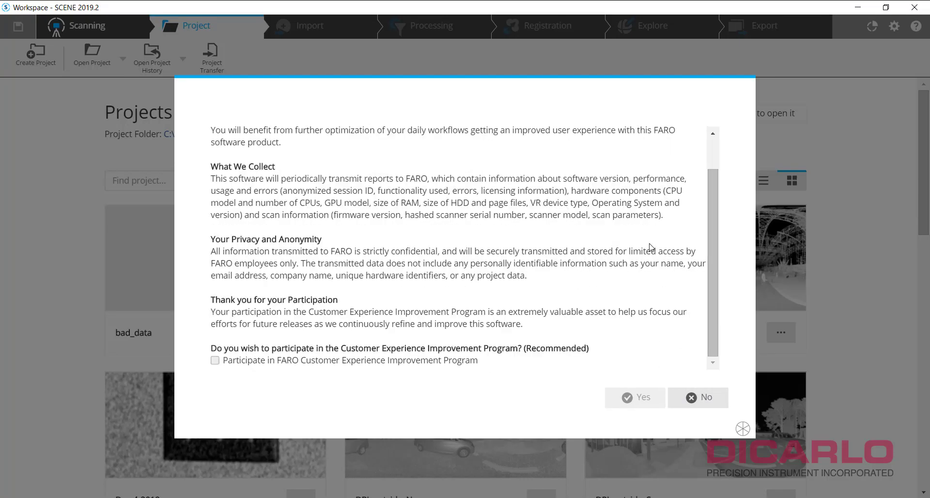
scroll(652, 248, up, 1)
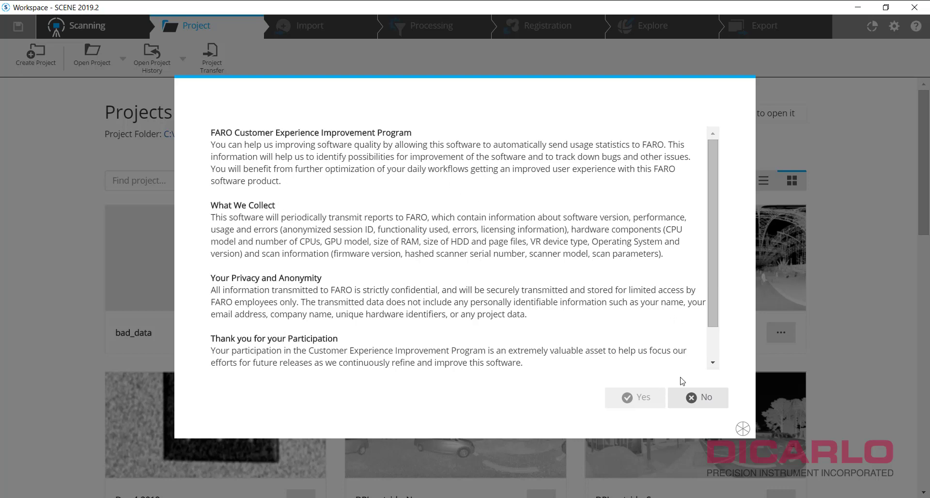
scroll(567, 218, down, 1)
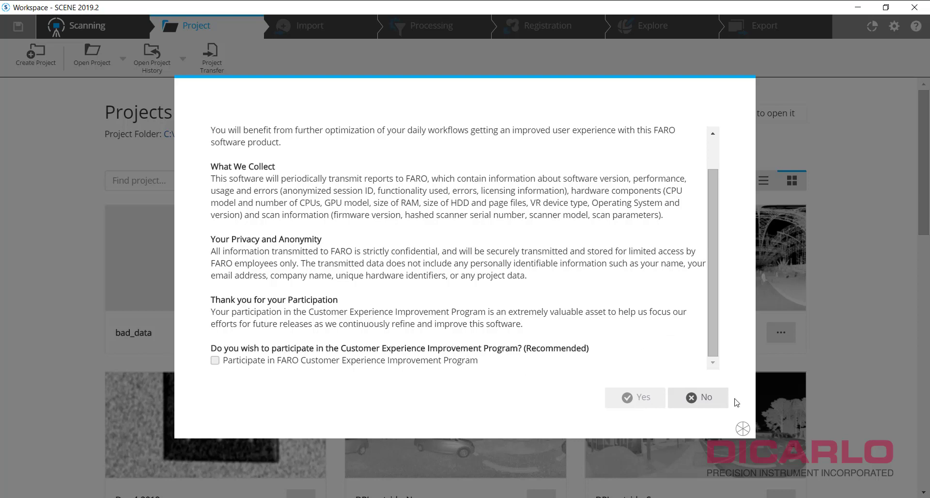
click(708, 404)
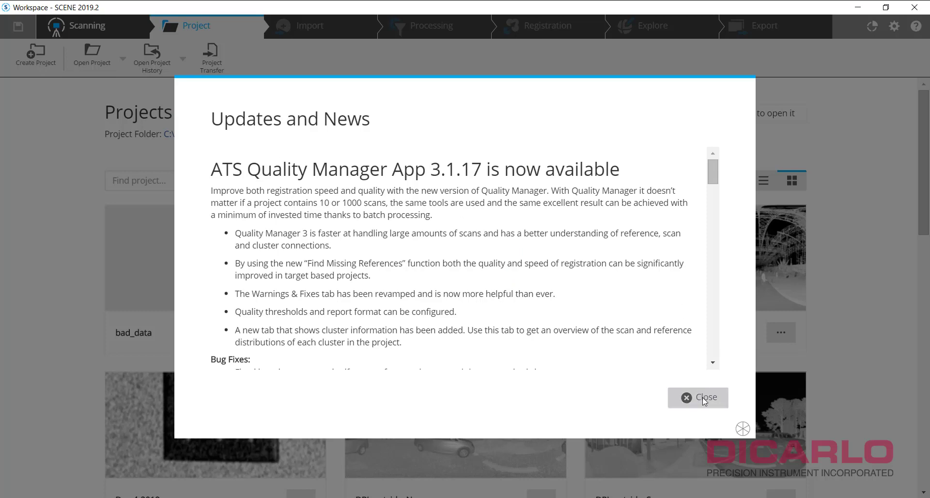
- Close the Updates and News notice about ATS Quality Manager App 3.1.17
click(705, 398)
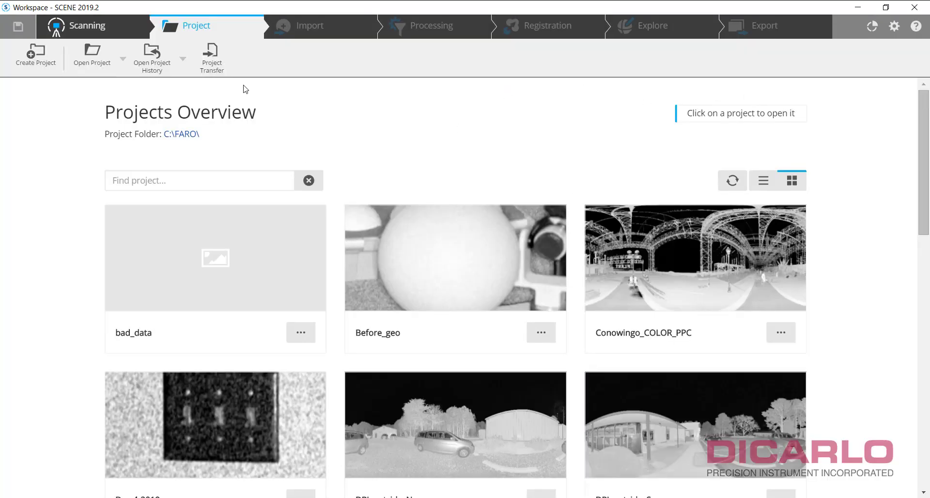